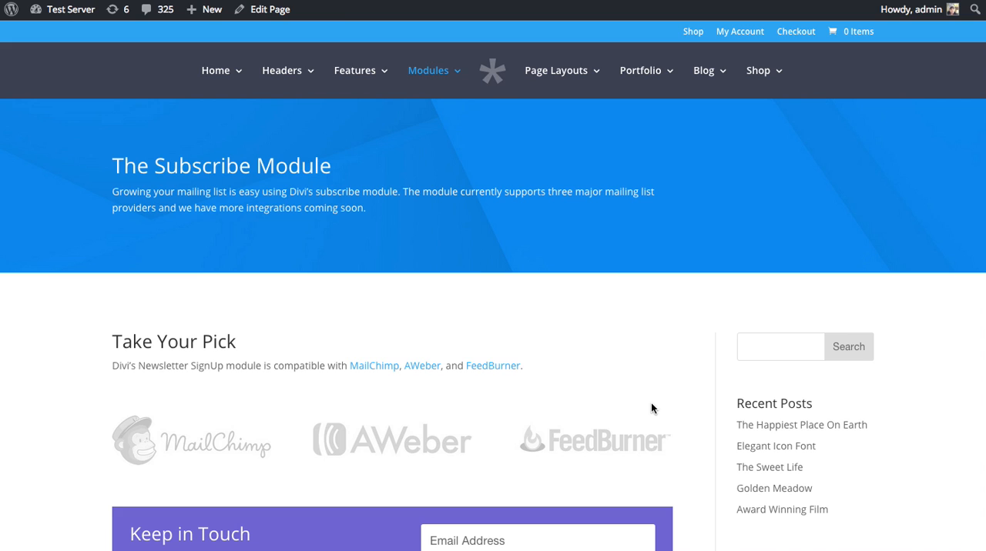
Examine the subscribe module examples and the posts on the Masonry Blog Layout page.
scroll(548, 365, down, 5)
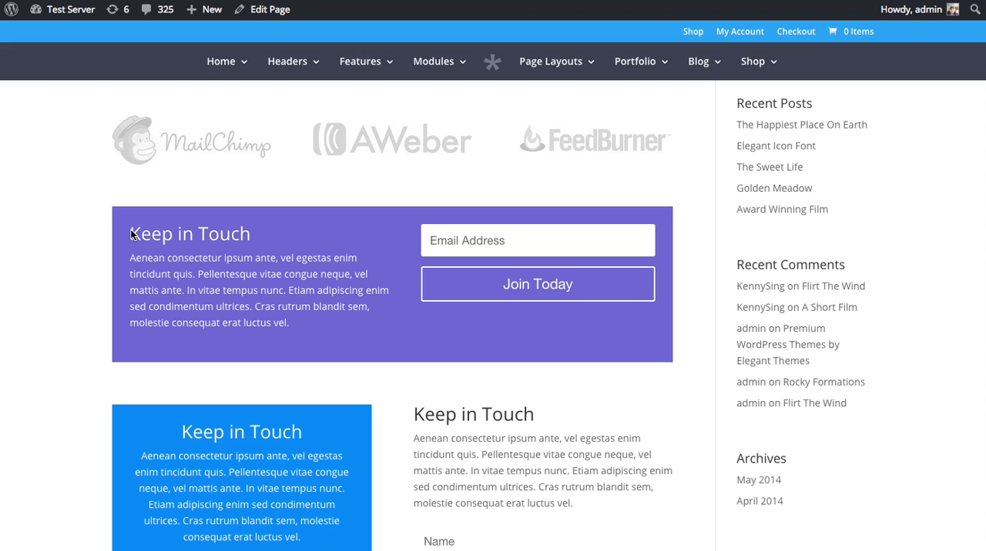
drag(171, 275, 225, 306)
click(228, 306)
scroll(460, 331, down, 3)
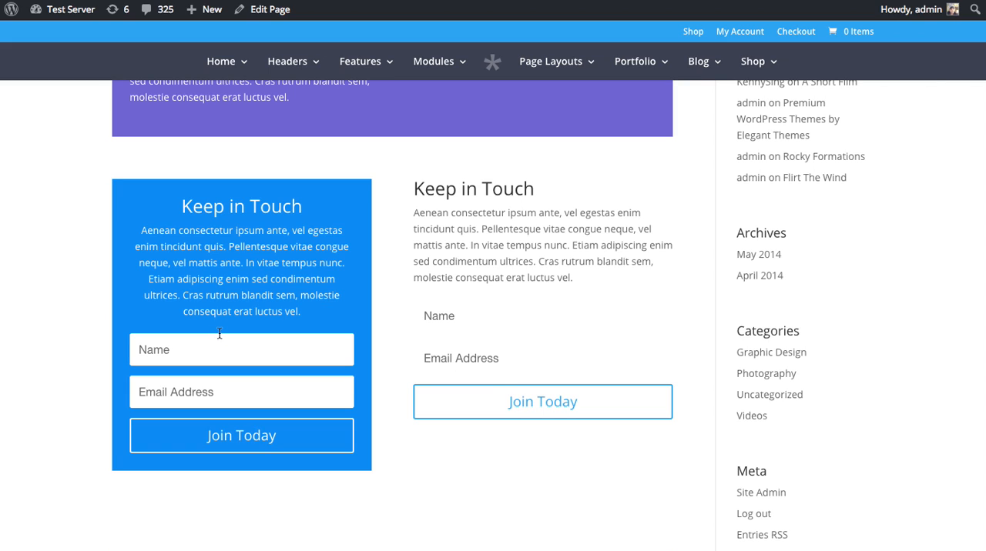
scroll(378, 143, up, 6)
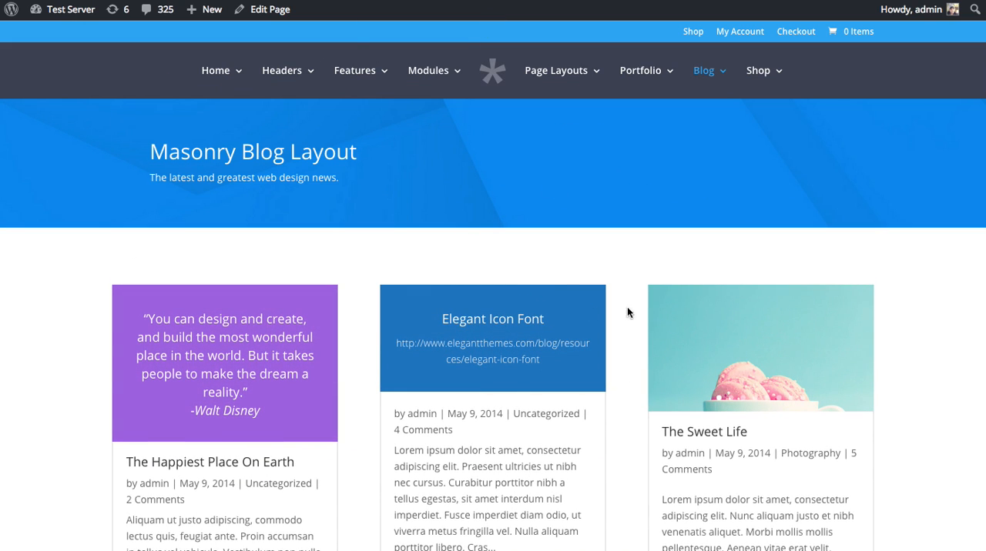
scroll(493, 217, down, 10)
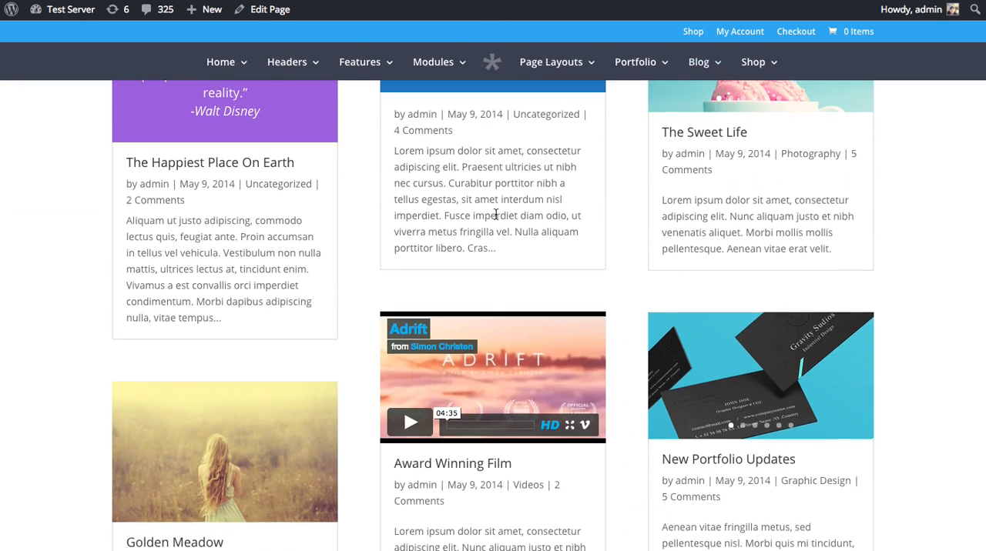
scroll(568, 247, up, 5)
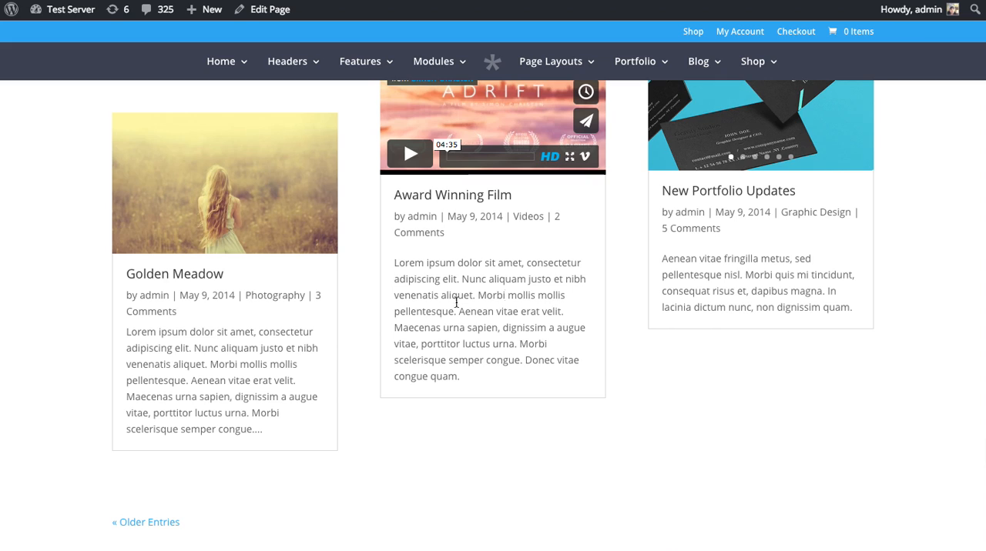
scroll(538, 316, down, 1)
scroll(538, 317, down, 2)
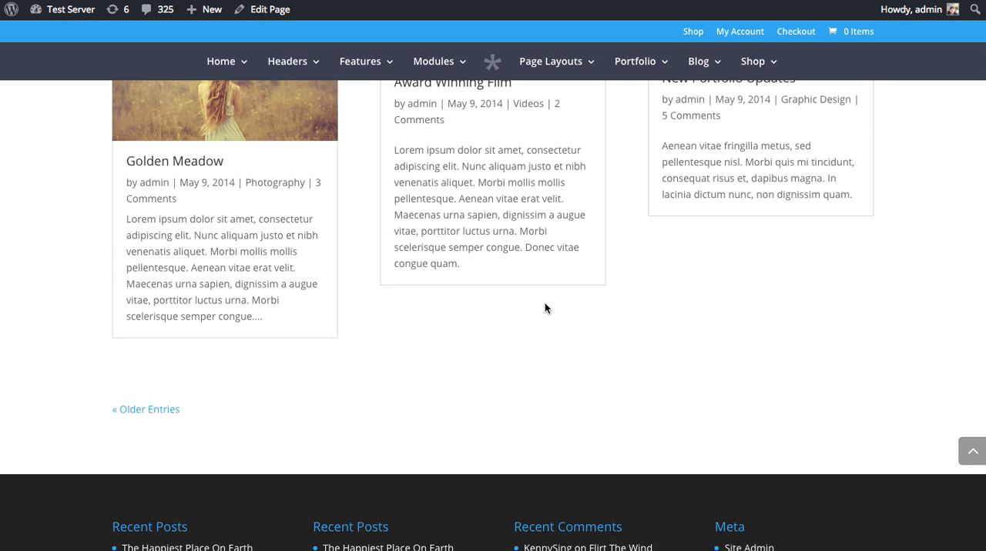
scroll(549, 312, up, 15)
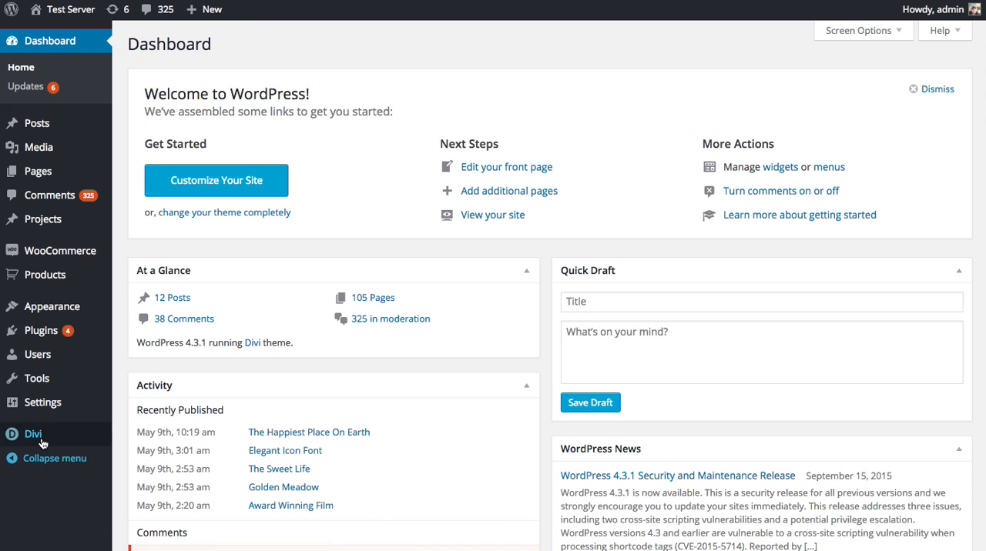
Open the Divi Theme Options and clear the existing MailChimp API key in the general settings.
mouse_move(46, 439)
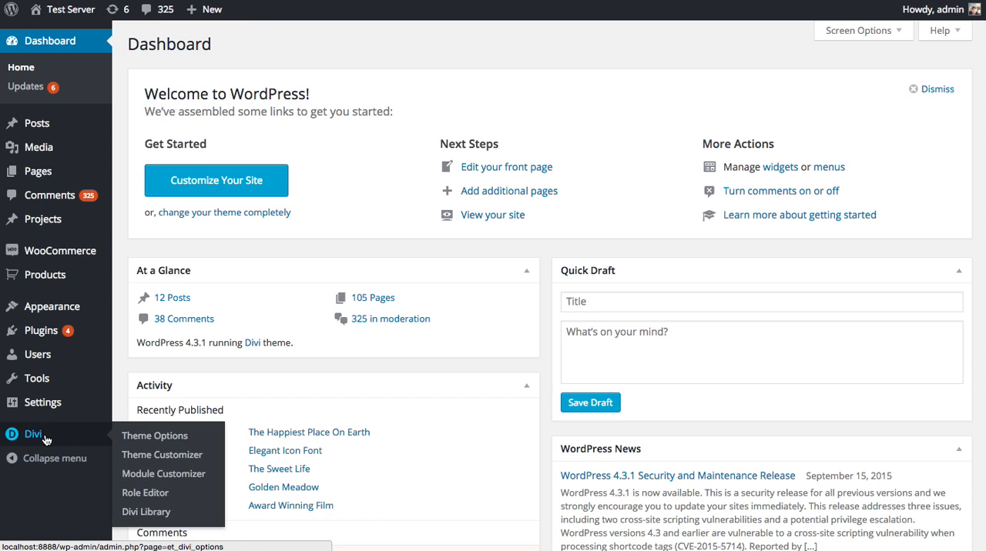
click(162, 436)
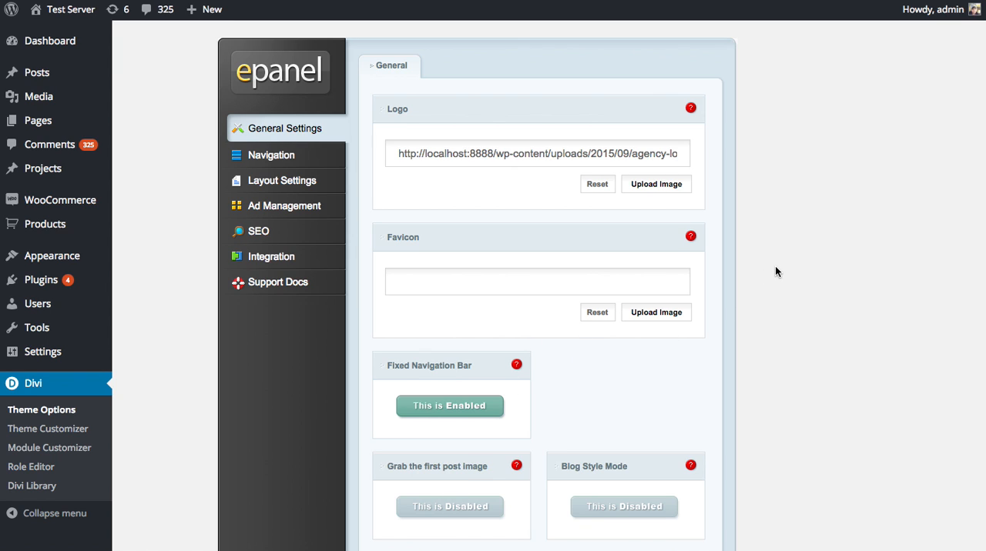
scroll(774, 266, down, 5)
triple_click(518, 453)
key(super+c)
scroll(888, 297, down, 2)
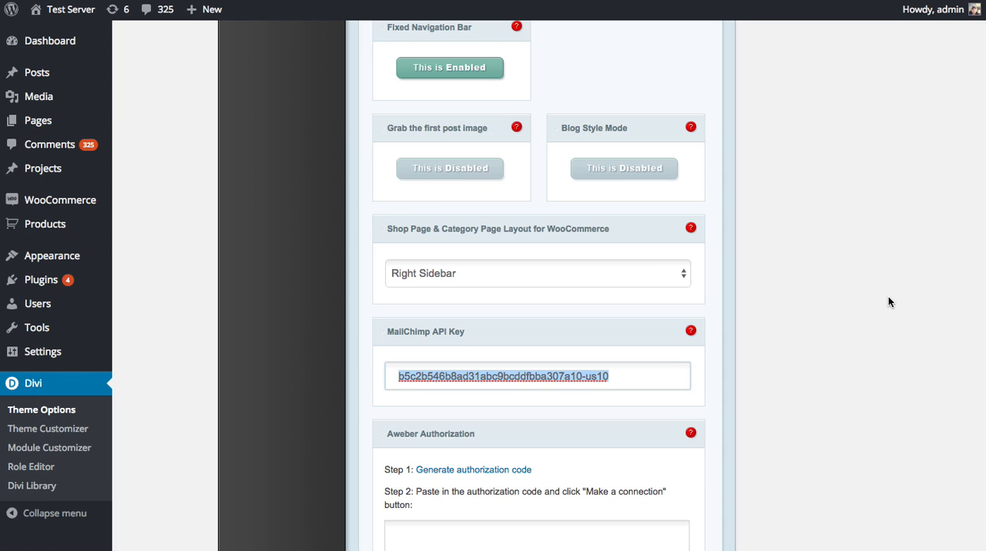
key(BackSpace)
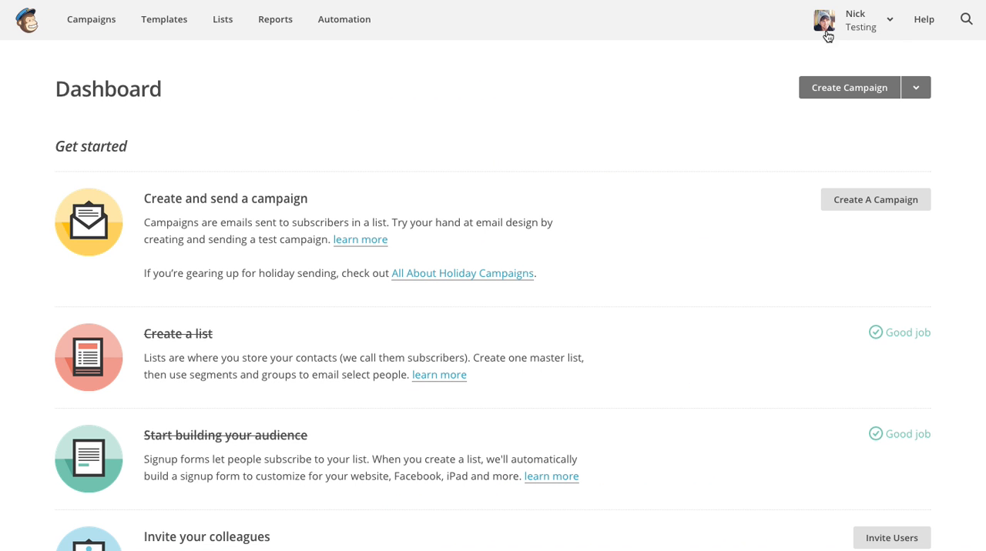
Switch to MailChimp, open the account's API keys page and create a new key.
click(861, 27)
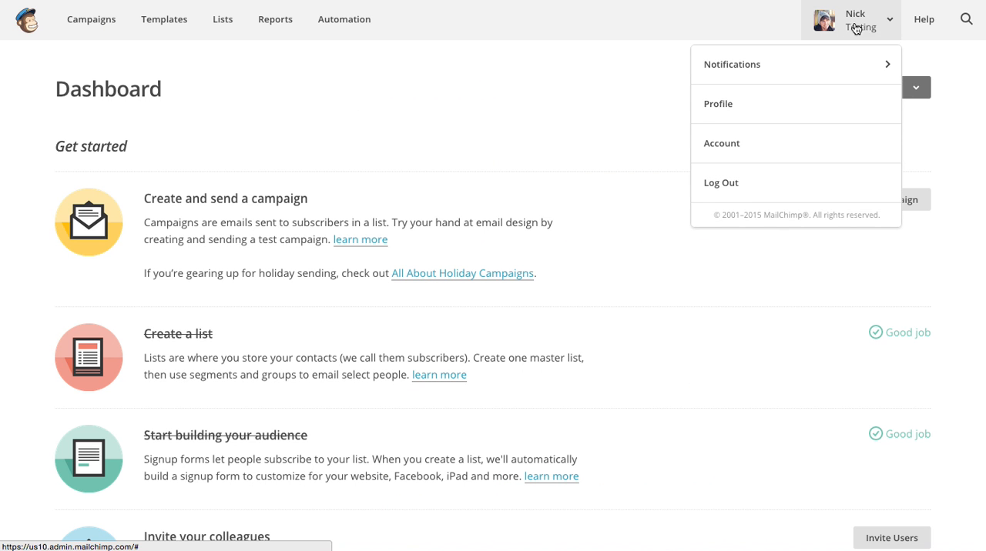
click(758, 149)
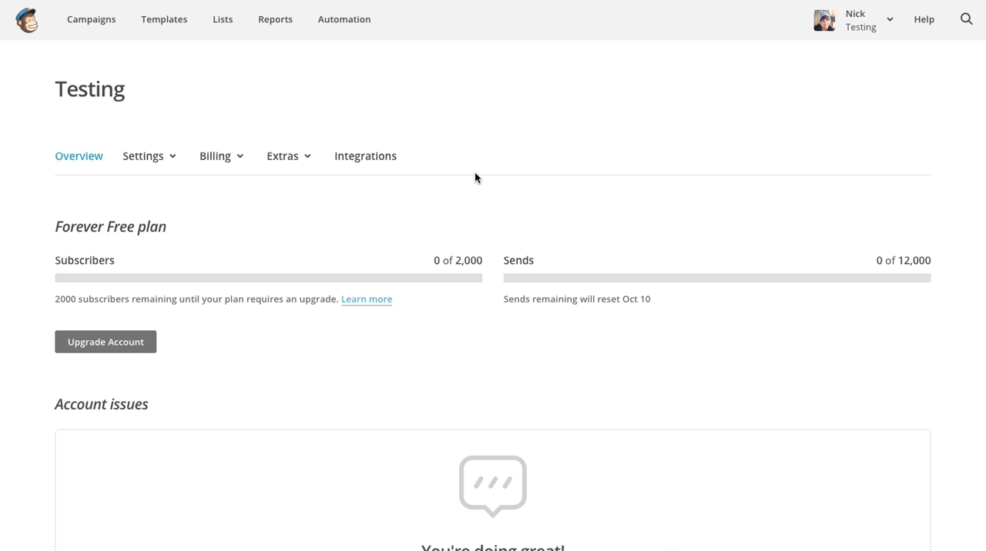
click(301, 164)
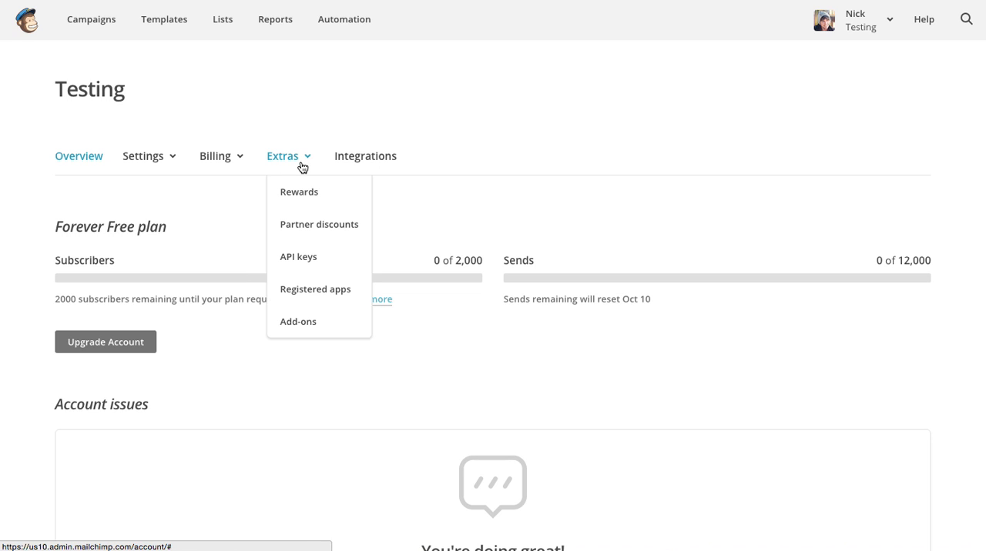
click(304, 260)
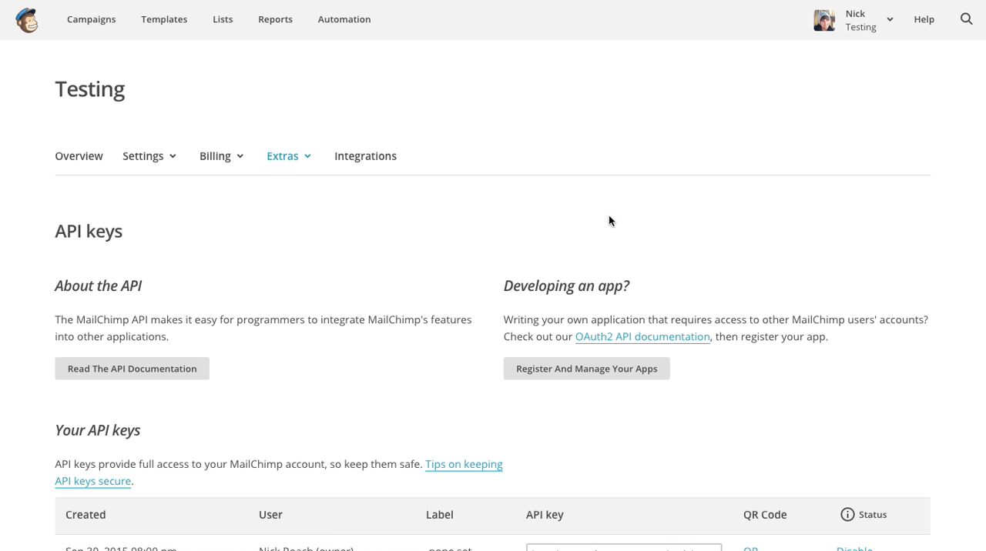
scroll(522, 185, down, 4)
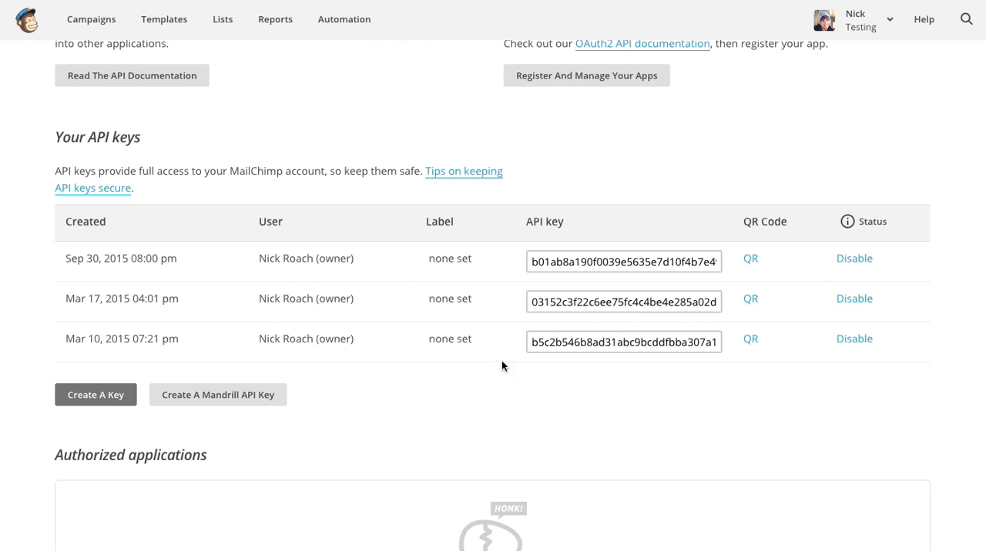
click(95, 395)
scroll(364, 275, down, 6)
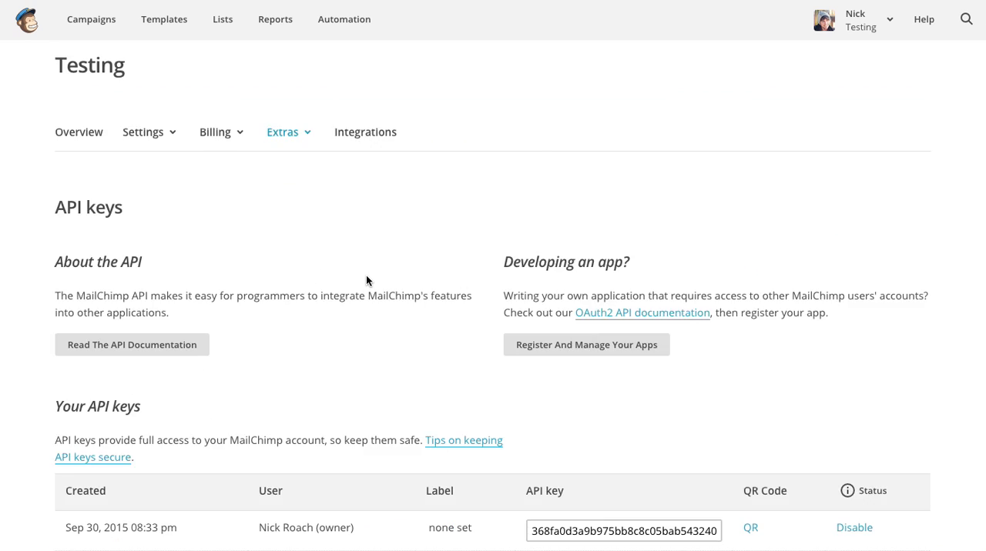
Copy an API key from the MailChimp account and paste it as the MailChimp API Key in the Divi Theme Options.
click(578, 304)
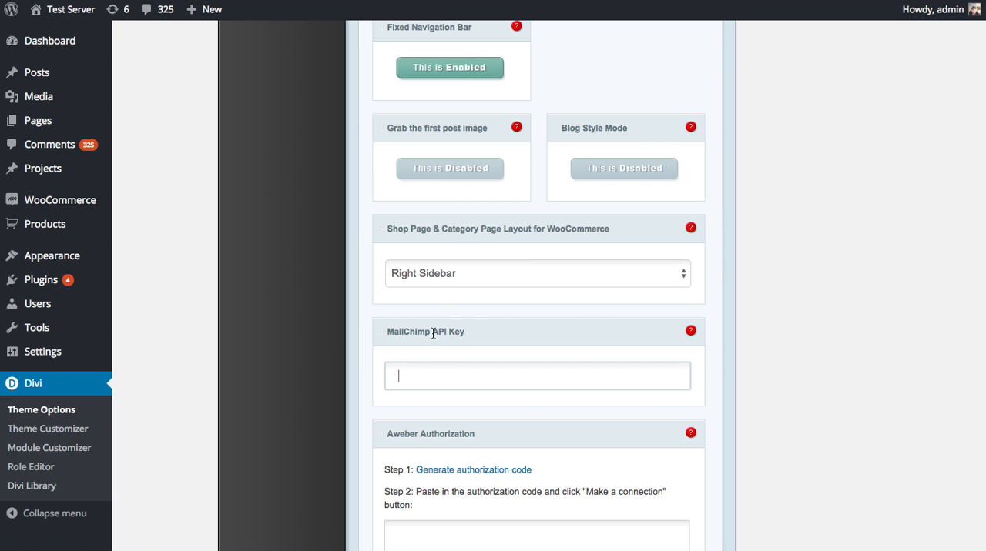
key(super+v)
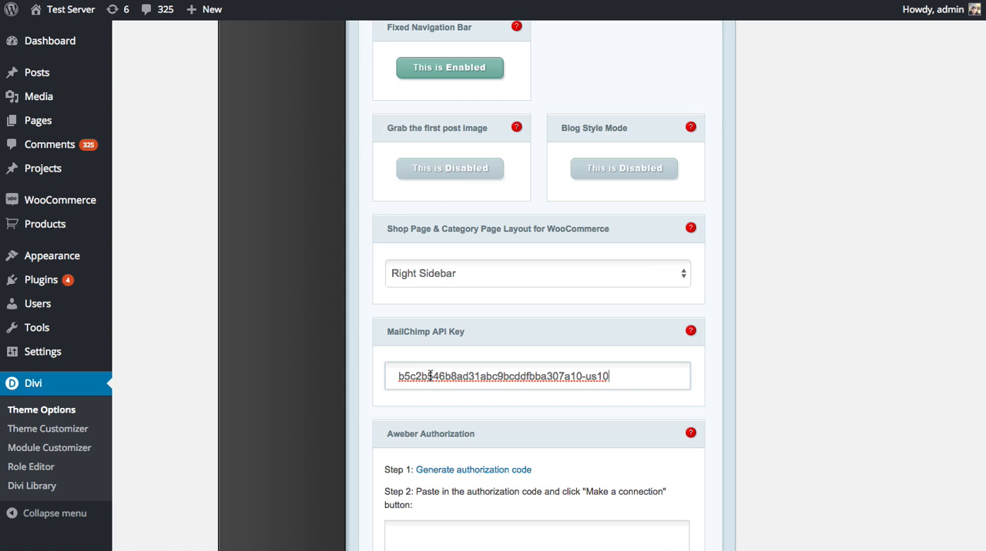
double_click(430, 376)
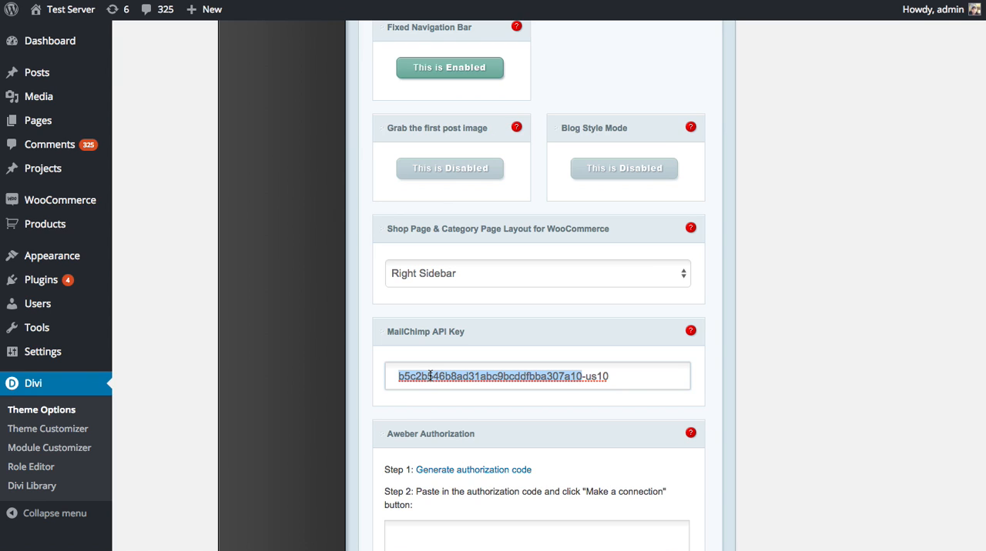
key(super+a)
click(780, 172)
scroll(780, 171, up, 2)
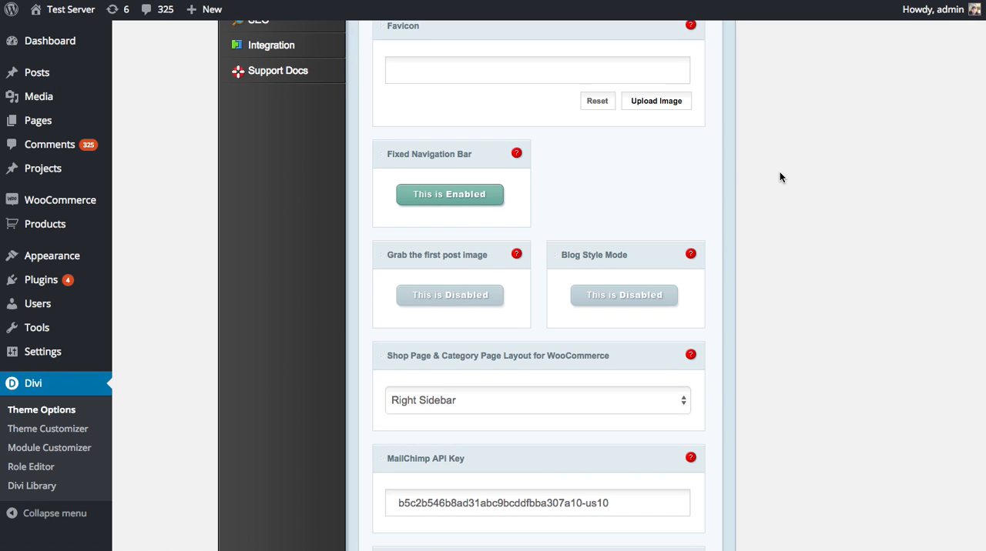
Save the Divi Theme Options.
scroll(779, 172, down, 7)
scroll(781, 165, down, 1)
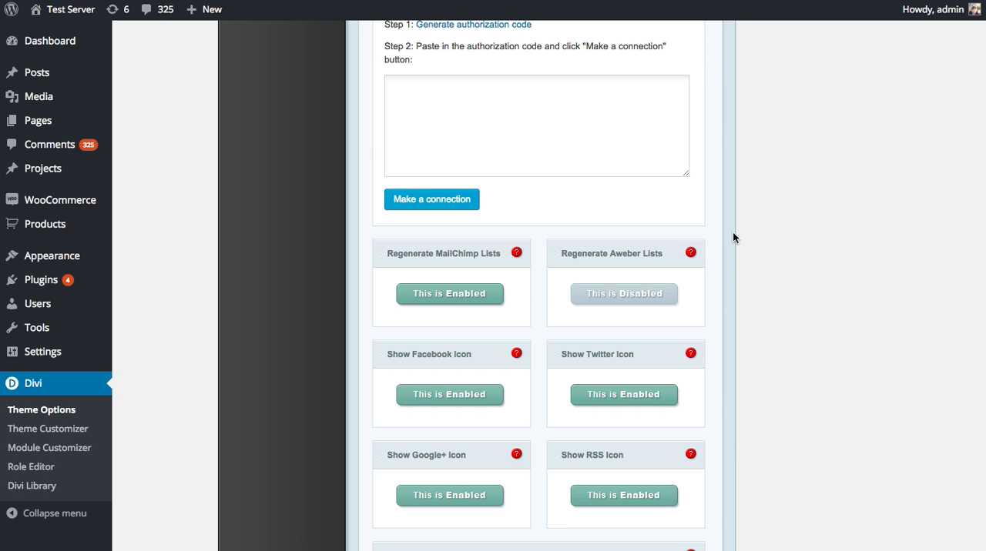
scroll(724, 229, down, 15)
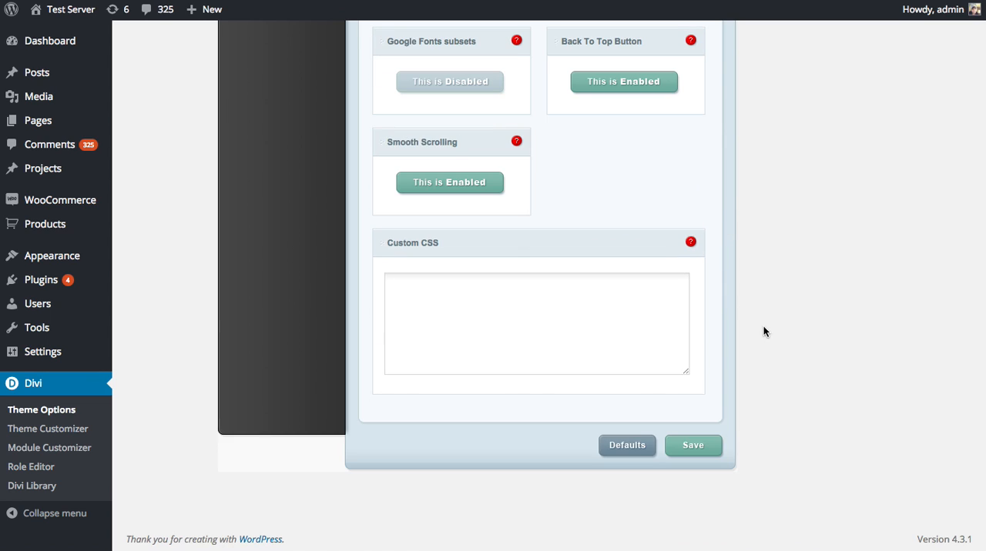
click(707, 452)
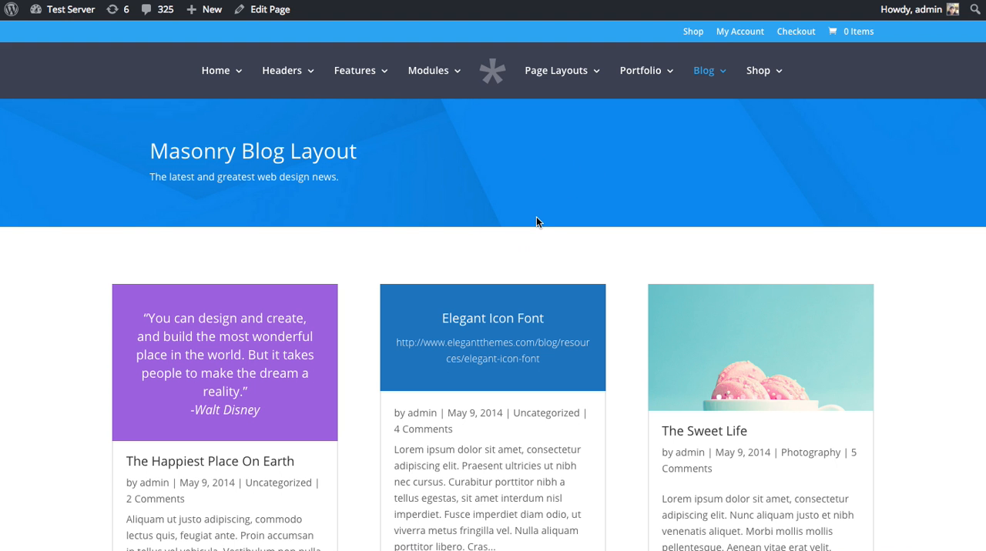
Open the Masonry Blog Layout page for editing from the live site.
scroll(498, 280, down, 15)
scroll(491, 324, up, 3)
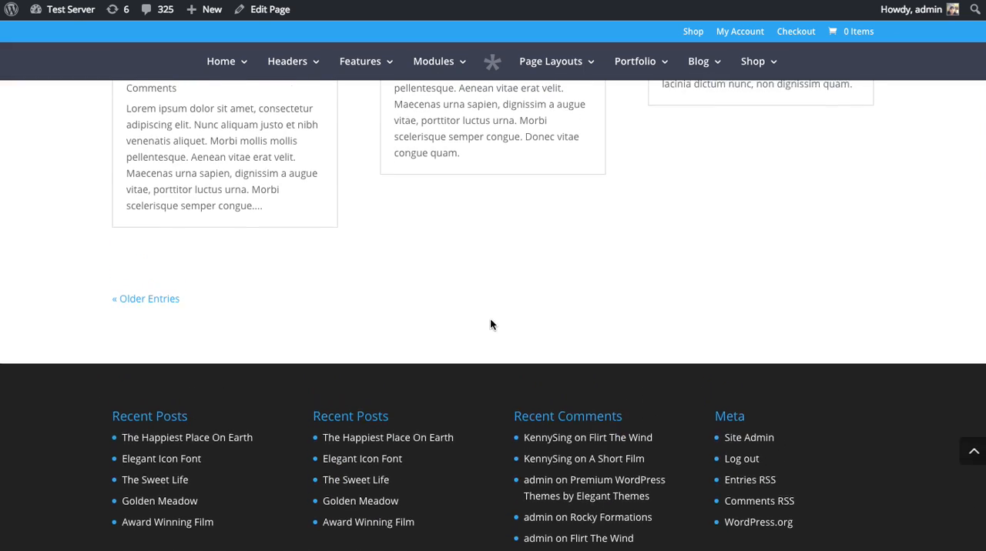
click(264, 11)
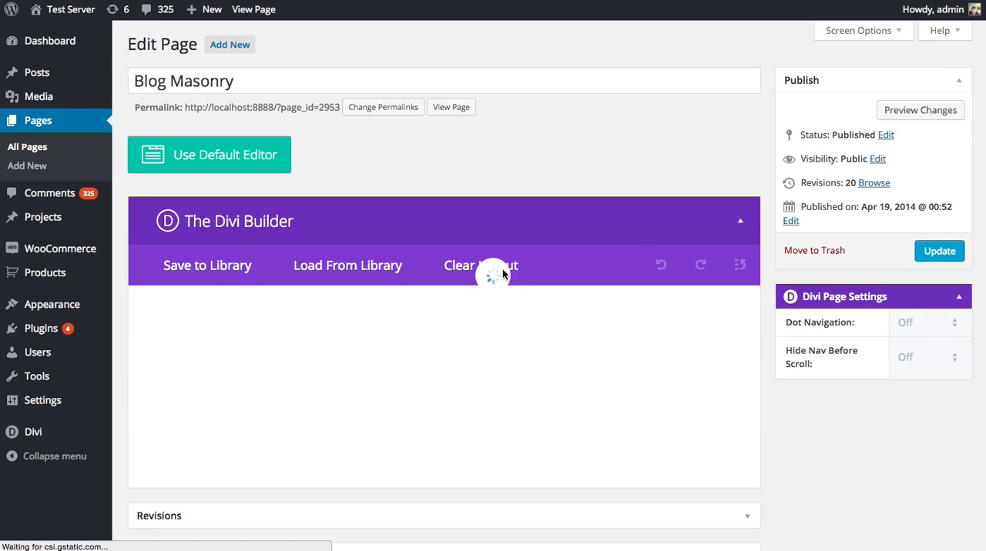
scroll(465, 269, down, 3)
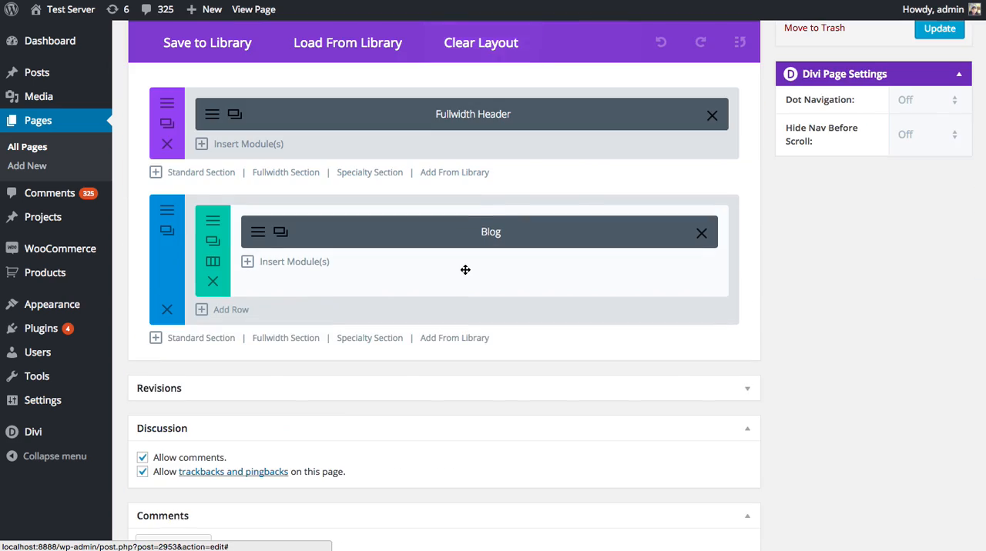
Add a single-column row below the Blog module's row and insert an Email Optin module into it.
click(224, 312)
click(267, 210)
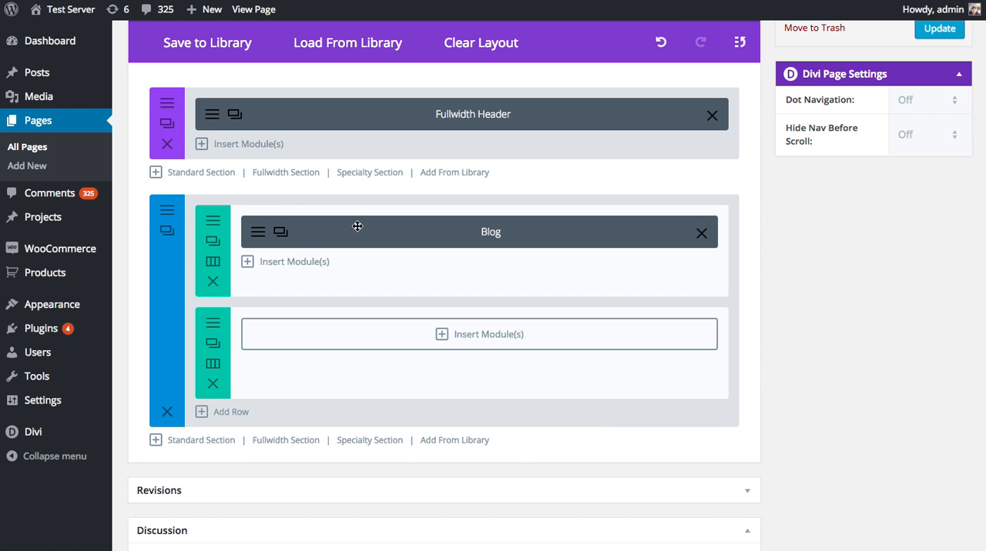
click(320, 324)
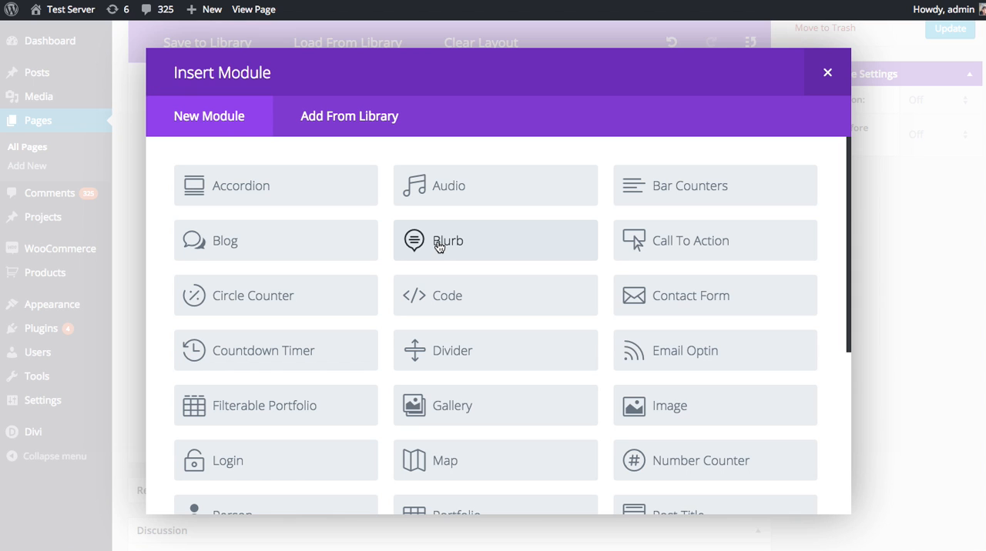
click(704, 358)
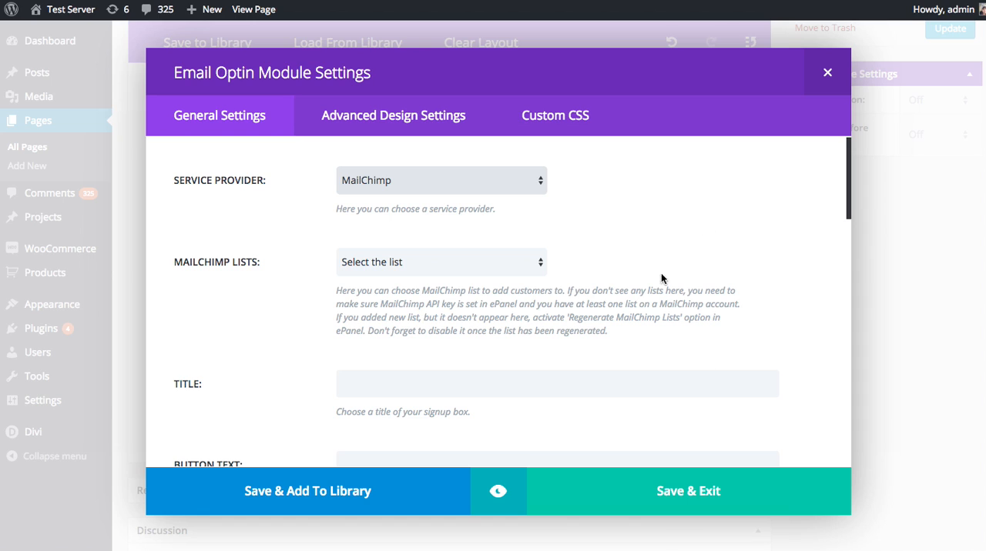
Look through the Email Optin module's general, advanced design and custom CSS settings, ending back at the general ones.
scroll(668, 269, down, 3)
scroll(671, 260, up, 3)
click(395, 123)
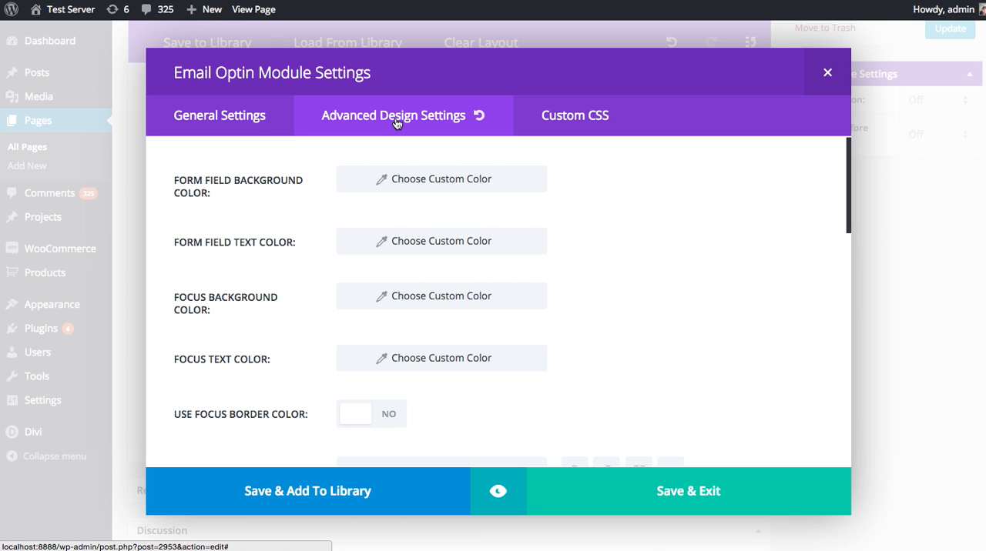
scroll(686, 224, down, 10)
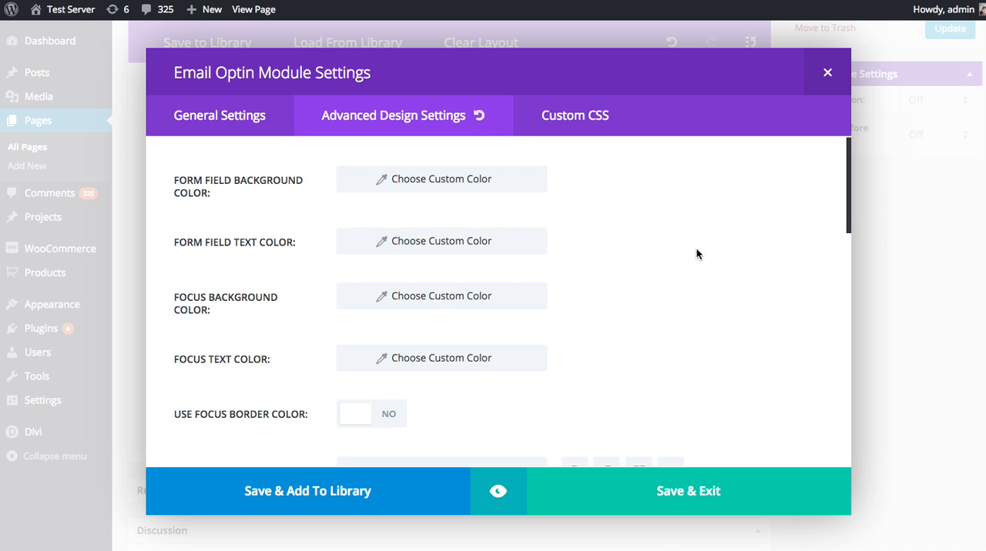
click(597, 123)
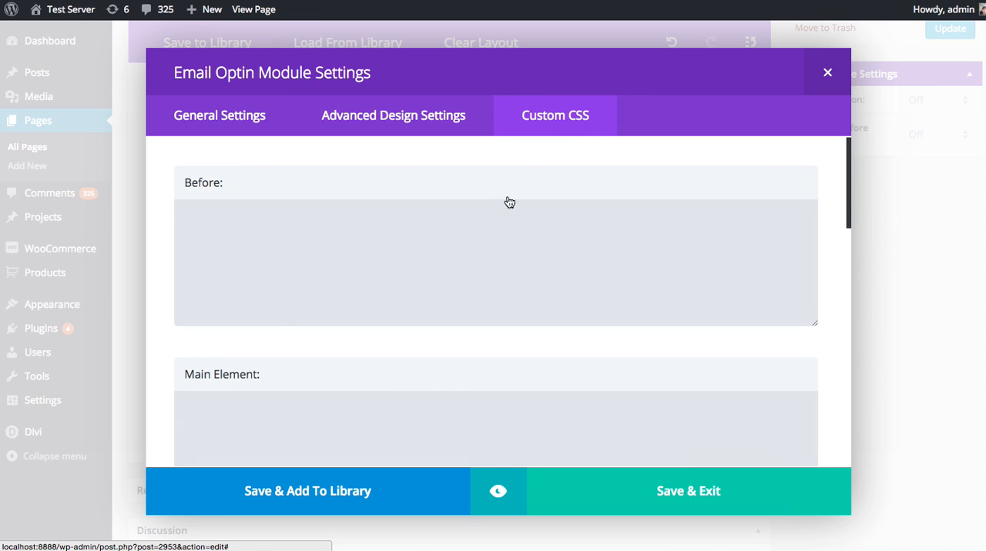
click(415, 272)
scroll(408, 308, down, 2)
click(408, 333)
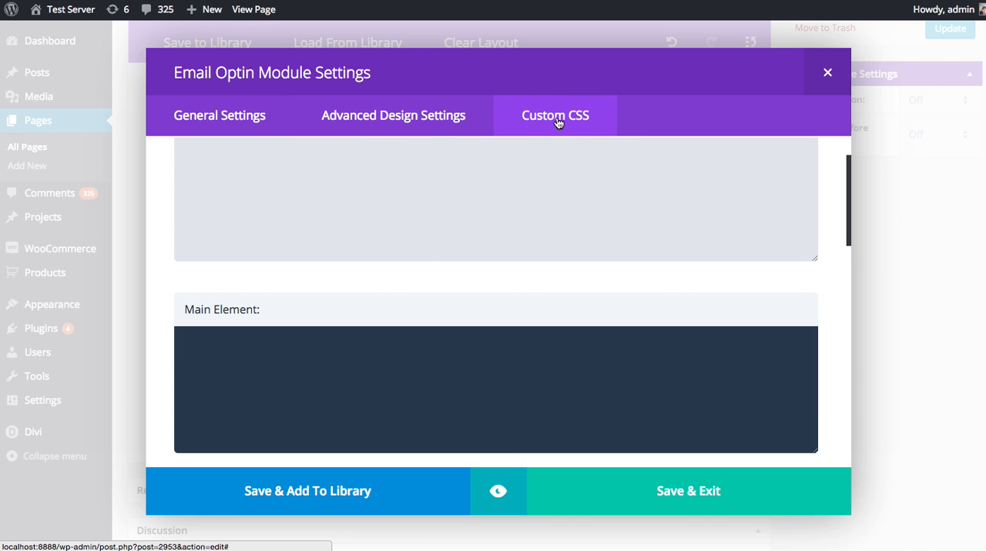
click(246, 116)
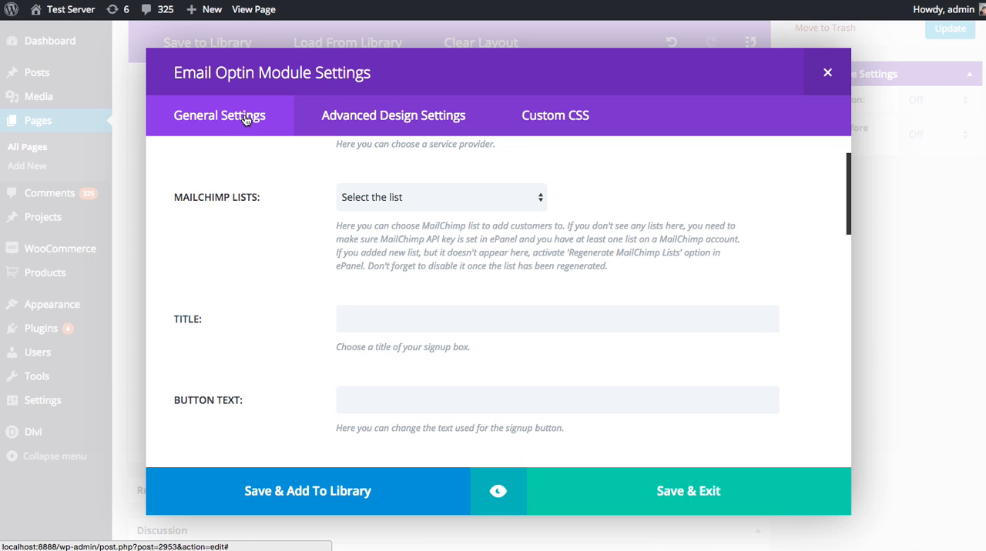
Keep MailChimp as the service provider and choose the Mailchimp Test list for the Email Optin module.
scroll(228, 208, up, 2)
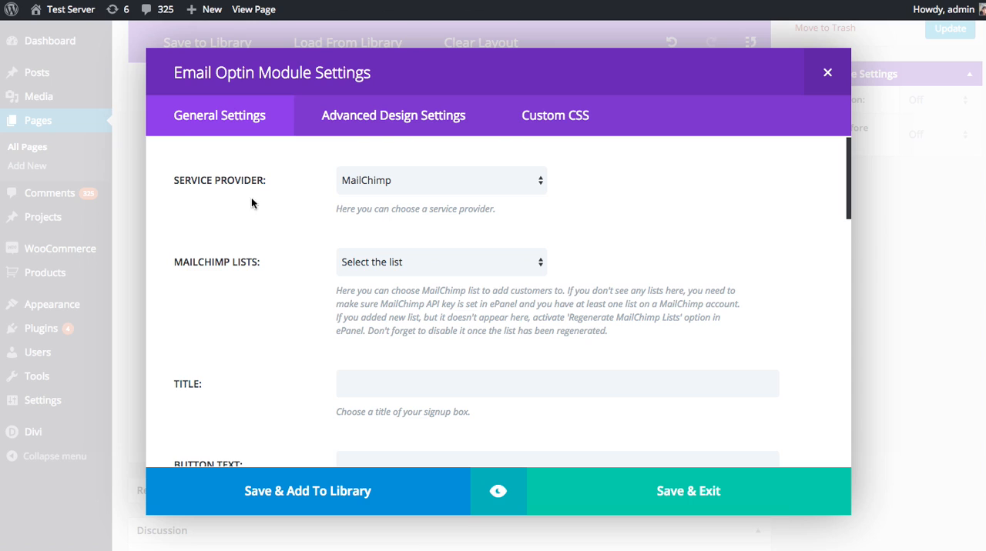
click(348, 191)
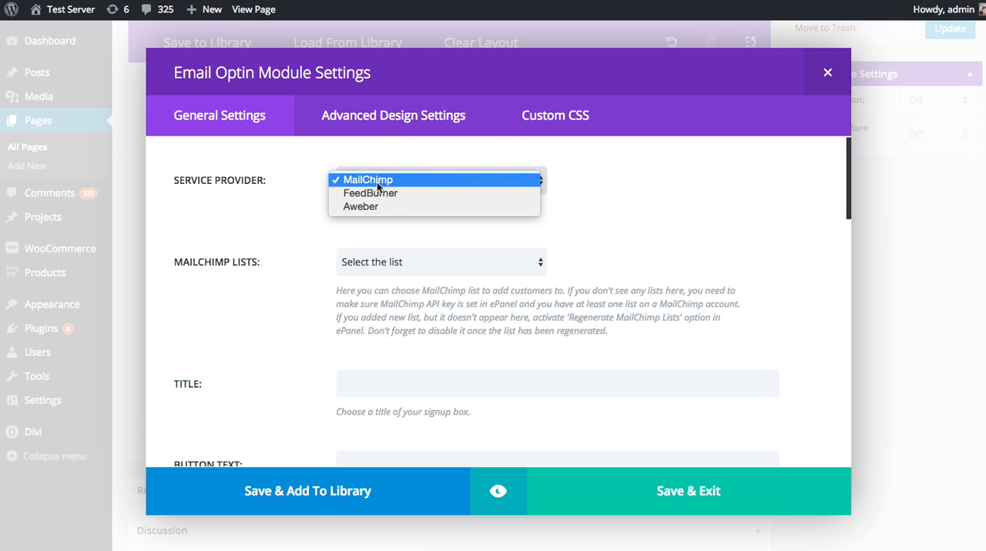
click(337, 184)
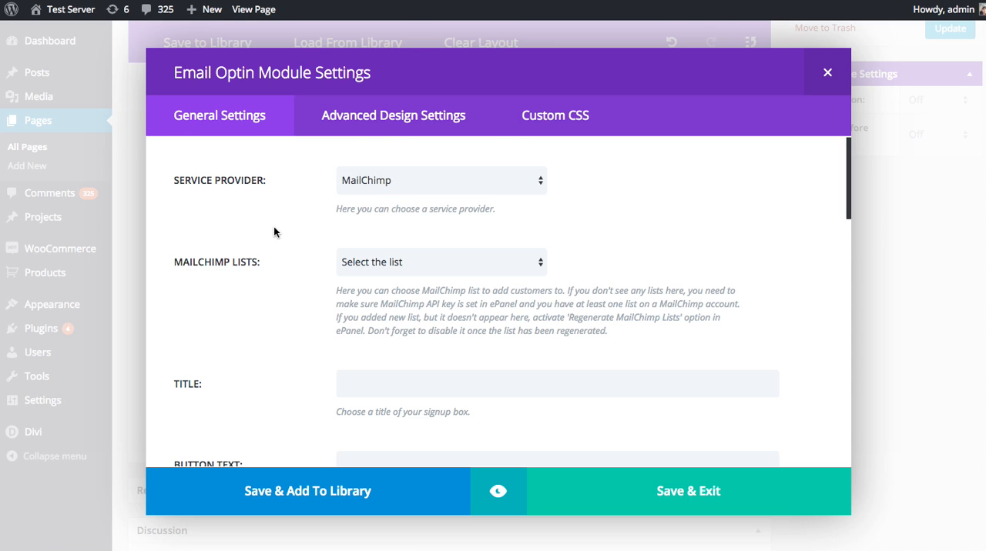
click(376, 263)
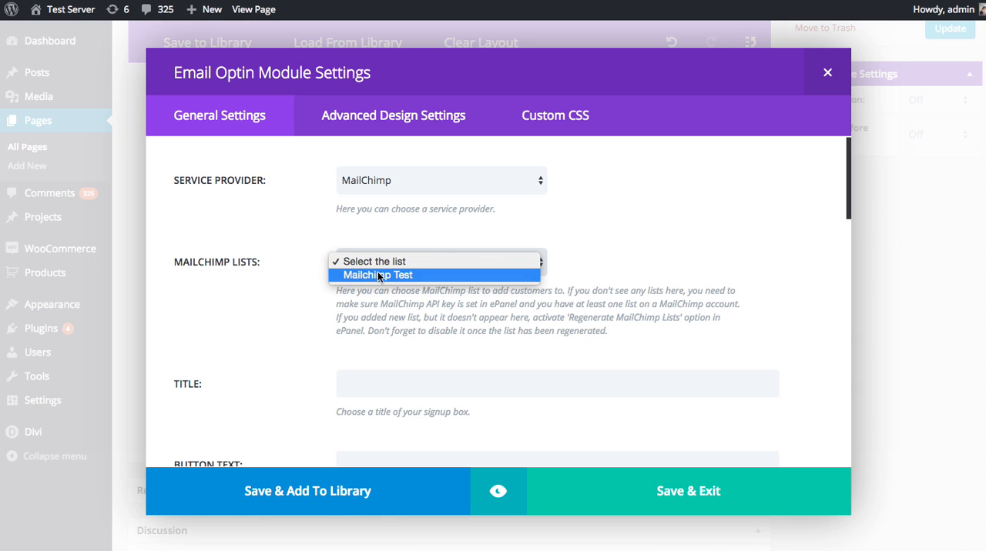
click(379, 275)
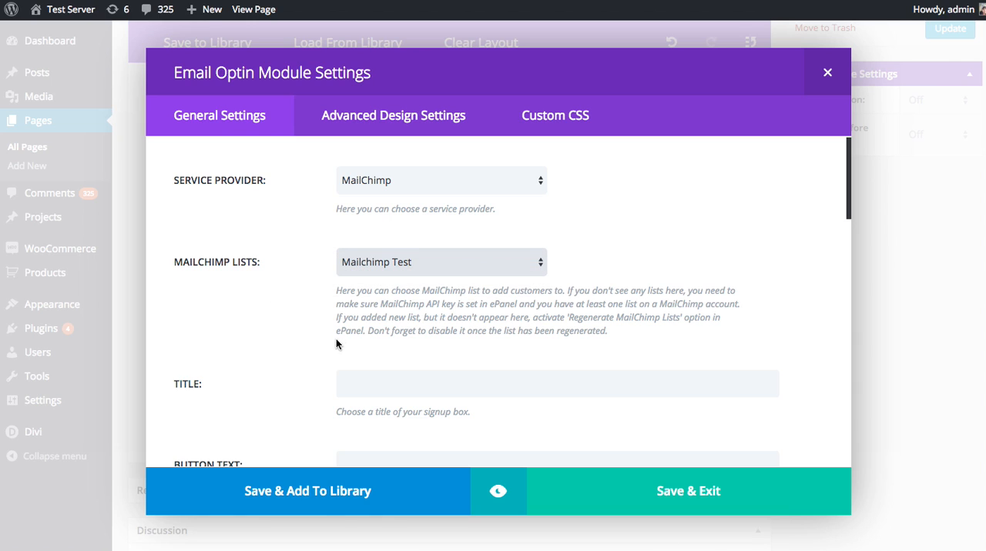
Set the signup box title to "Subscribe To Our Blog" and its button text to "Subscribe Today!".
scroll(298, 324, down, 2)
scroll(299, 323, down, 2)
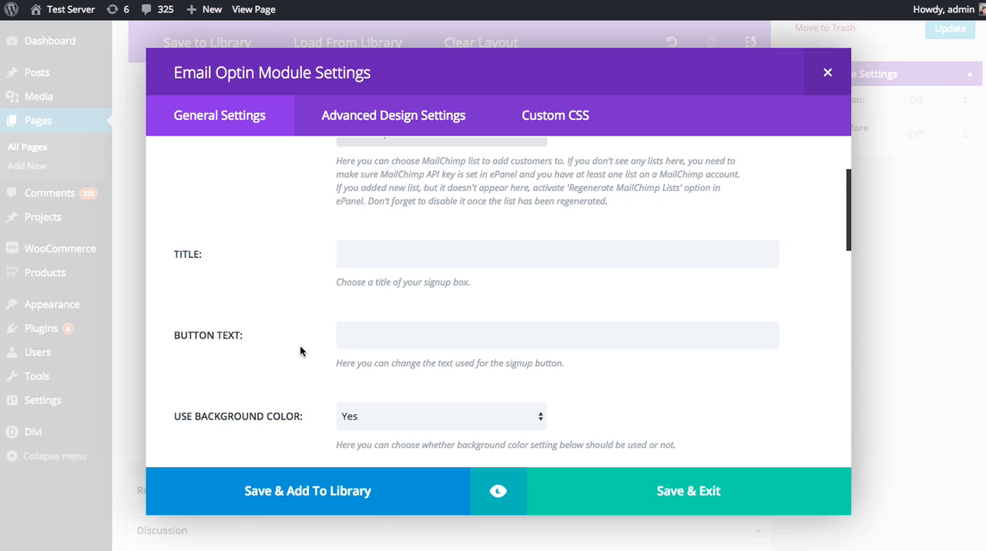
scroll(300, 346, up, 3)
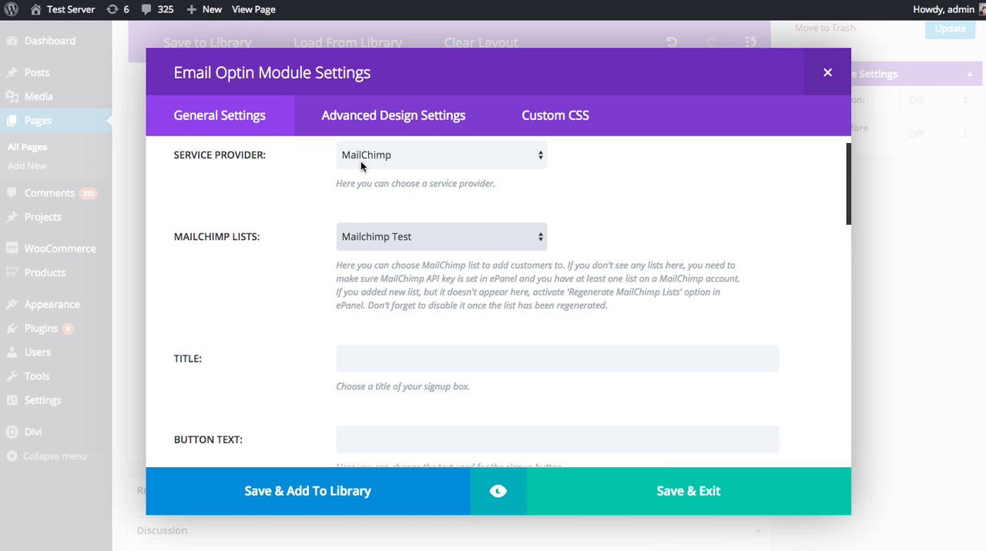
scroll(269, 324, down, 5)
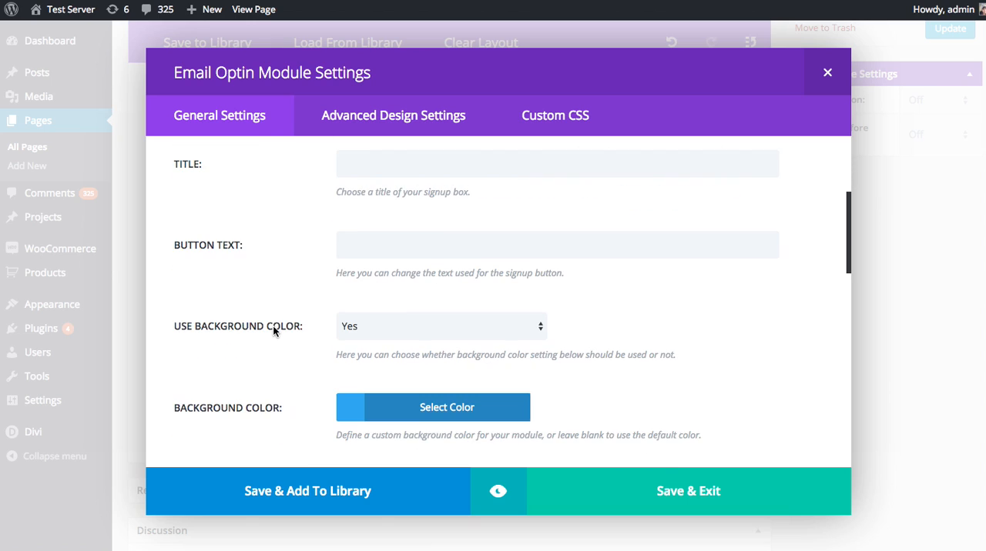
scroll(274, 331, up, 1)
click(405, 188)
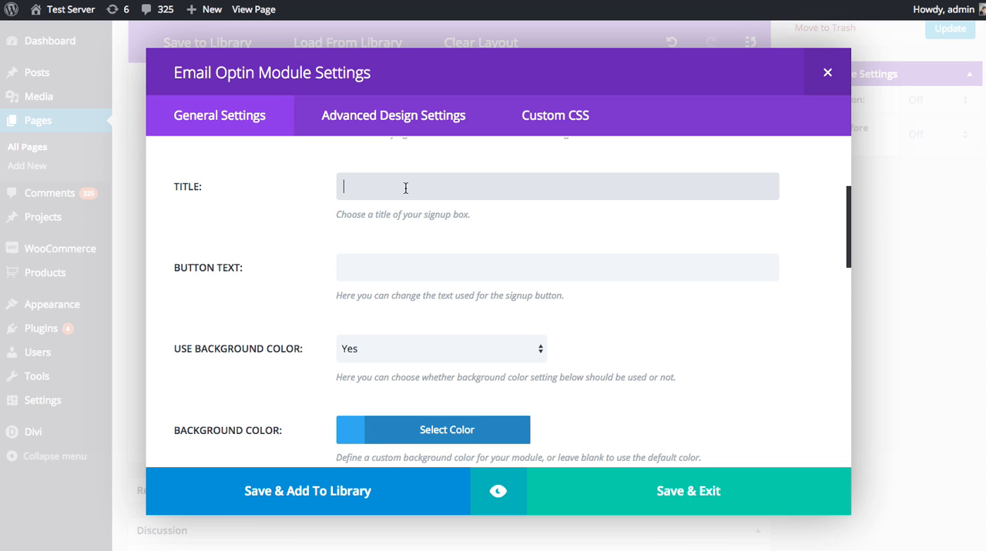
text(Subscribe To Our Blog)
click(408, 278)
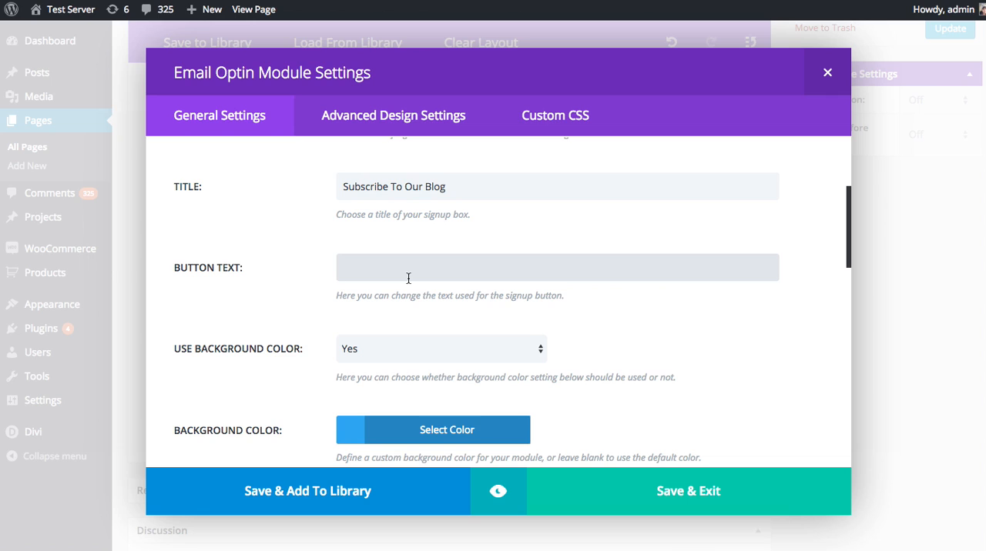
text(Subscribe Today!)
Examine the Email Optin module's background color, text color and text orientation options without changing them.
scroll(308, 323, down, 3)
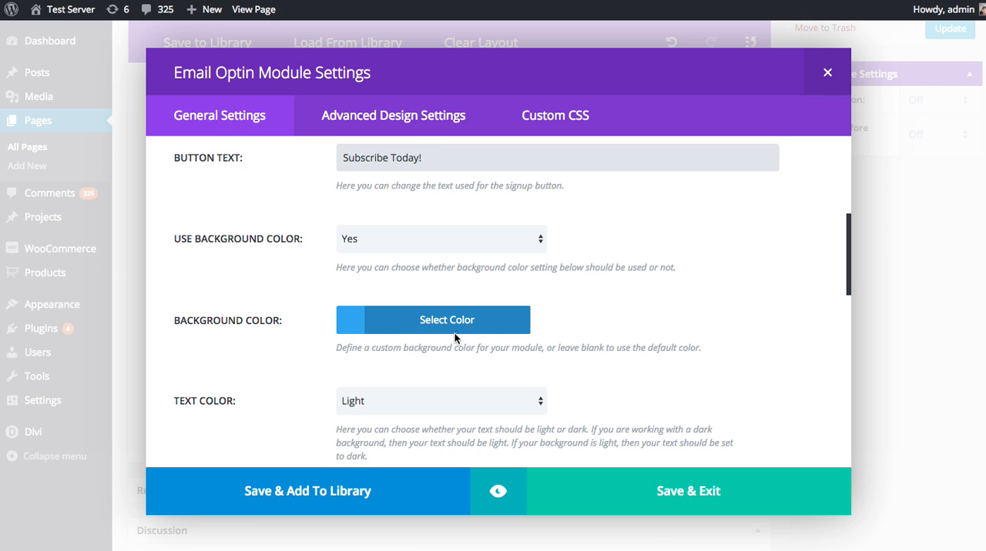
click(373, 324)
click(373, 327)
scroll(372, 326, down, 3)
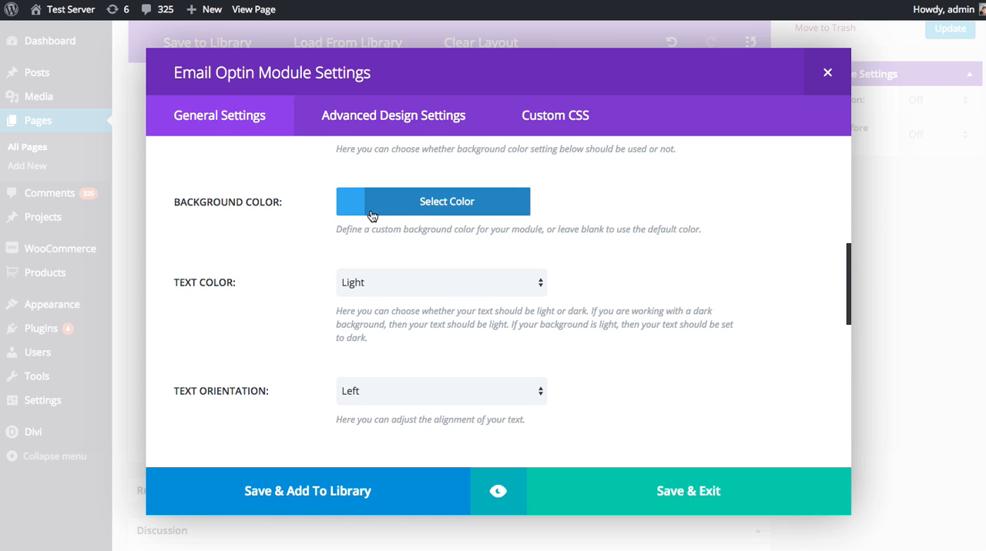
click(393, 282)
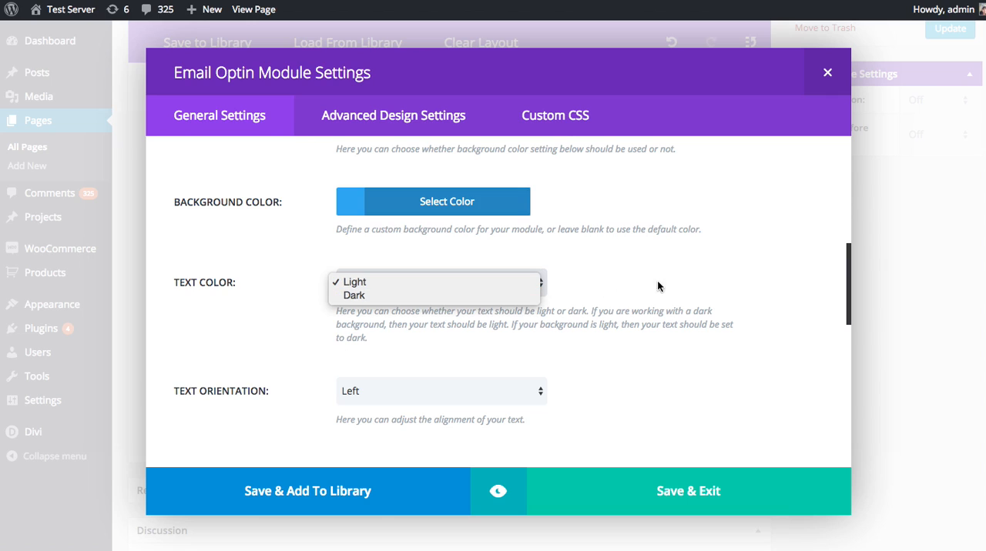
click(618, 273)
scroll(390, 324, down, 2)
scroll(424, 319, down, 1)
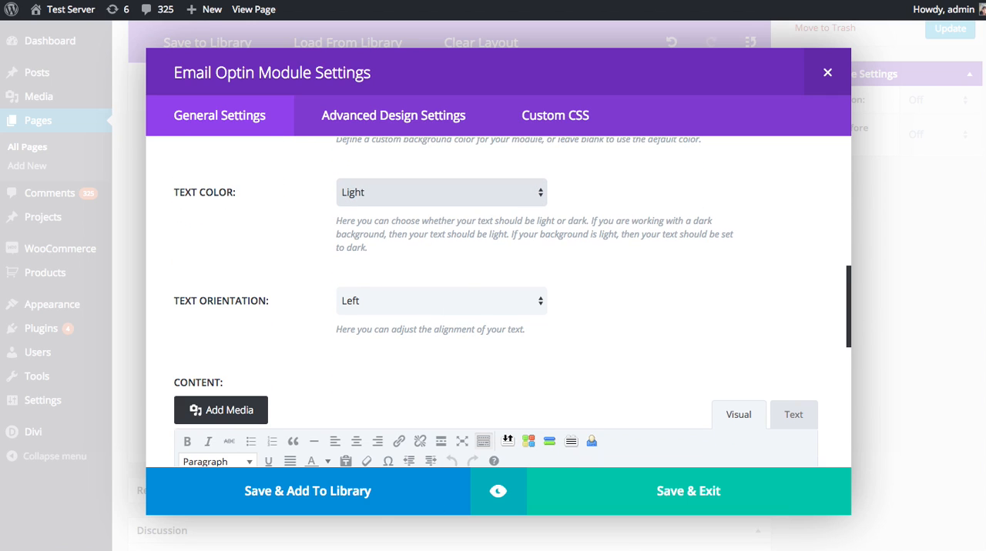
click(479, 305)
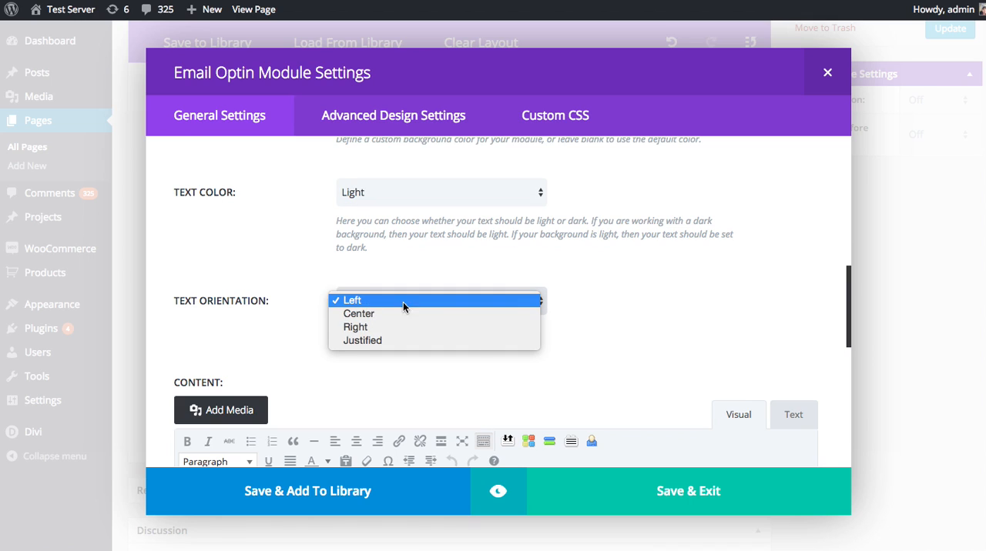
click(643, 305)
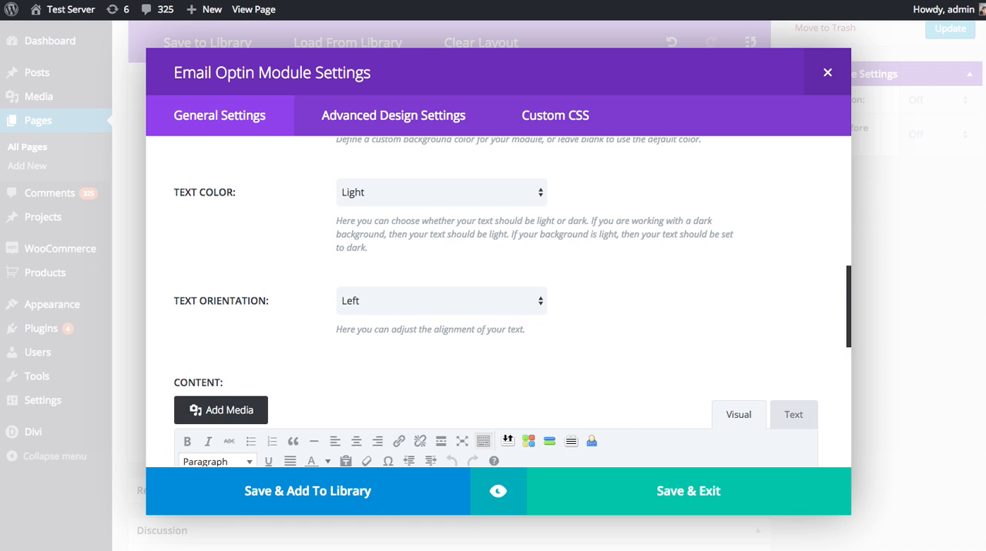
Paste the placeholder paragraph beginning "Mauris molestie" into the module's content and delete its ending from "Vivamus" onward.
scroll(693, 290, down, 5)
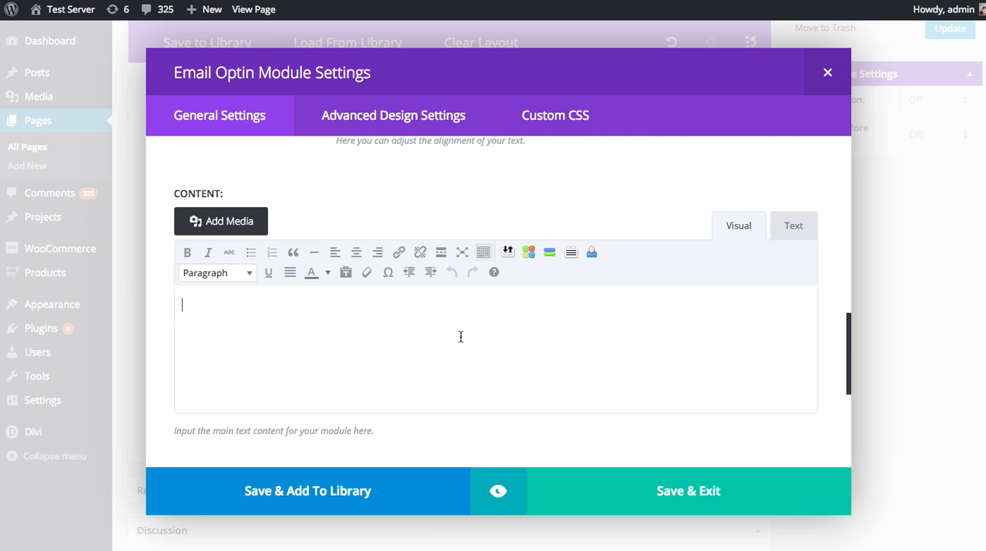
click(460, 337)
text(Mauris molestie auctor quam et consequat. Aliquam vulputate dui sit amet neque volutpat finibus. Phasellus ac urna non libero facilisis volutpat. Pellentesque habitant morbi tristique senectus et netus et malesuada fames ac turpis egestas. Vivamus quis sapien dui. Vestibulum luctus, erat eget vulputate convallis, augue magna tempor quam, eget blandit urna dui in sapien.)
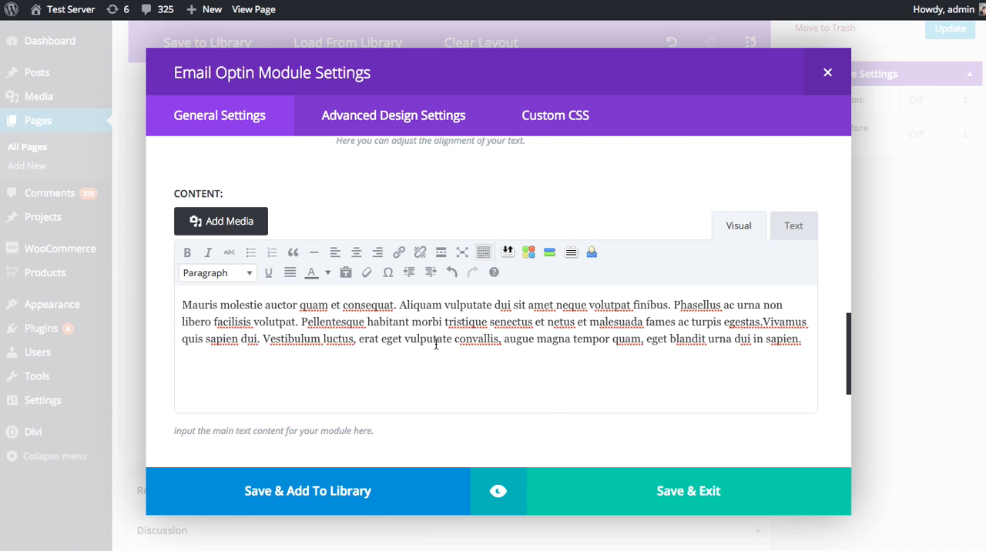
shift+click(763, 322)
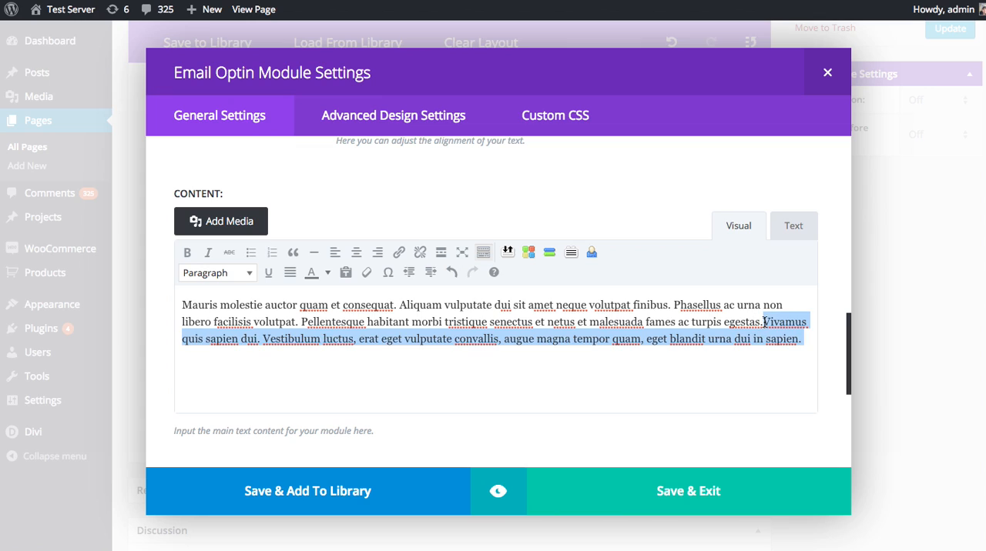
key(BackSpace)
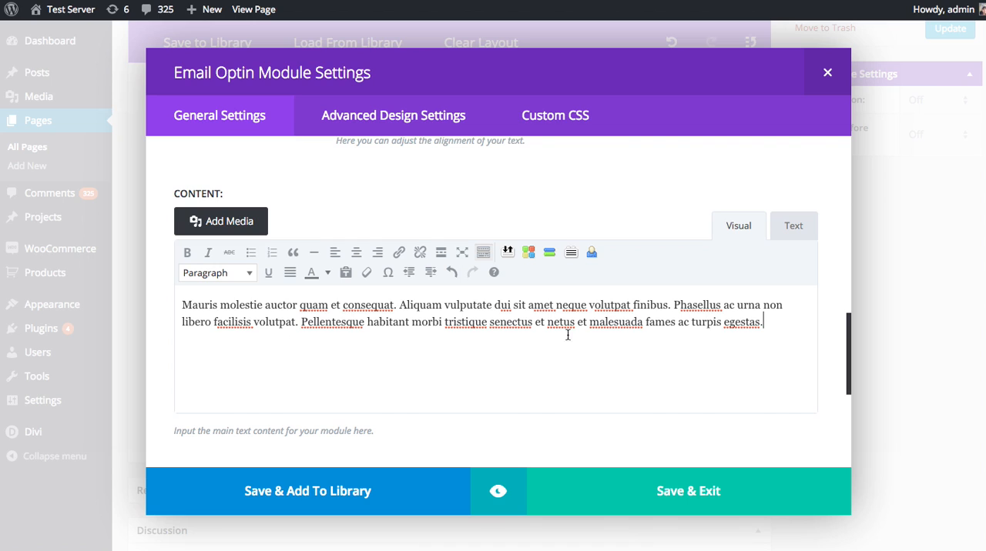
Preview the Email Optin module within the page at desktop, tablet and phone sizes, ending on the desktop view of the signup form.
click(498, 494)
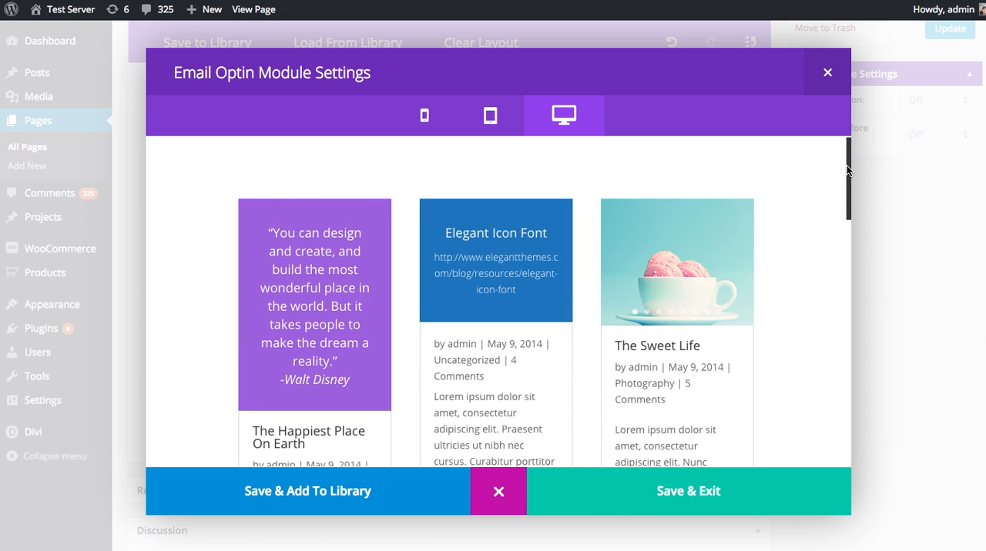
drag(847, 169, 823, 424)
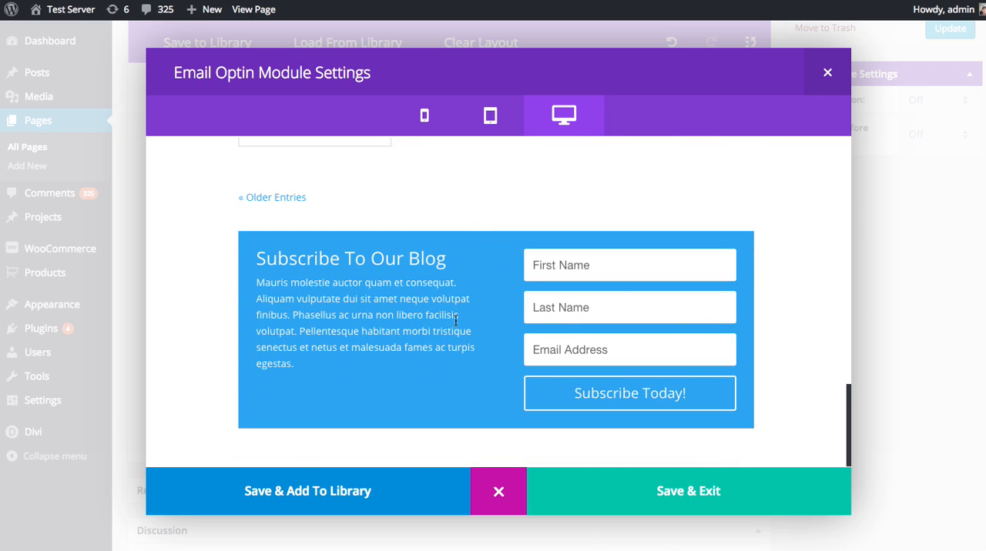
click(499, 123)
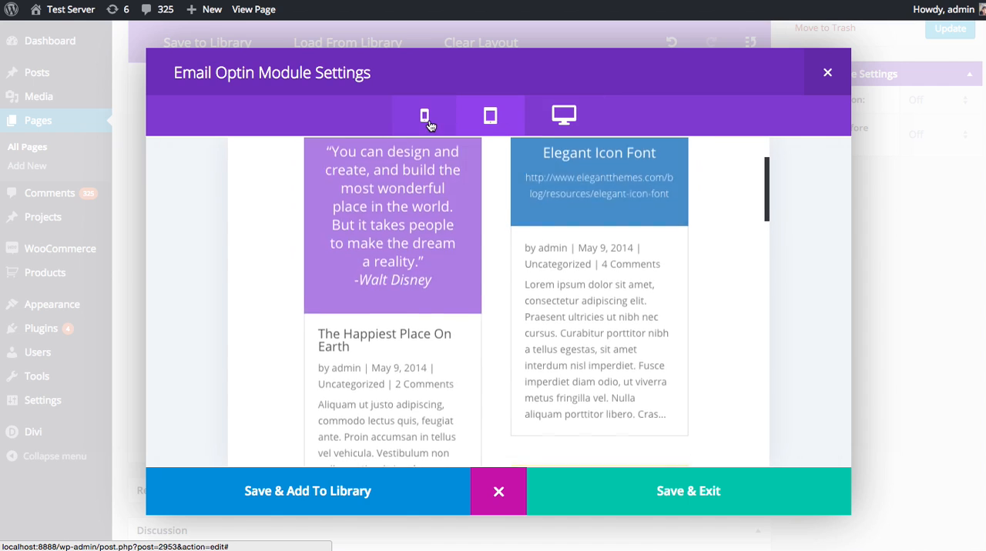
click(429, 123)
scroll(462, 293, down, 10)
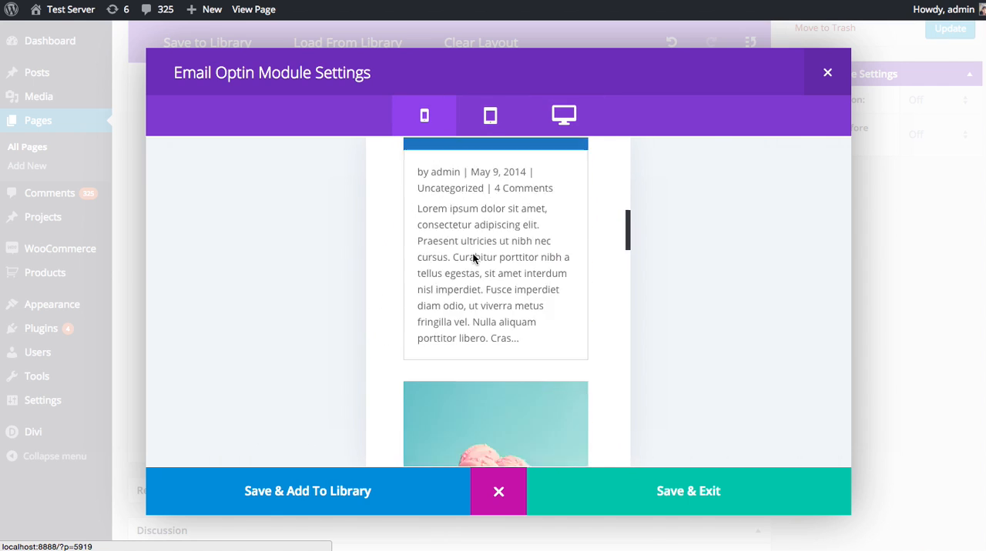
scroll(474, 274, up, 10)
click(489, 118)
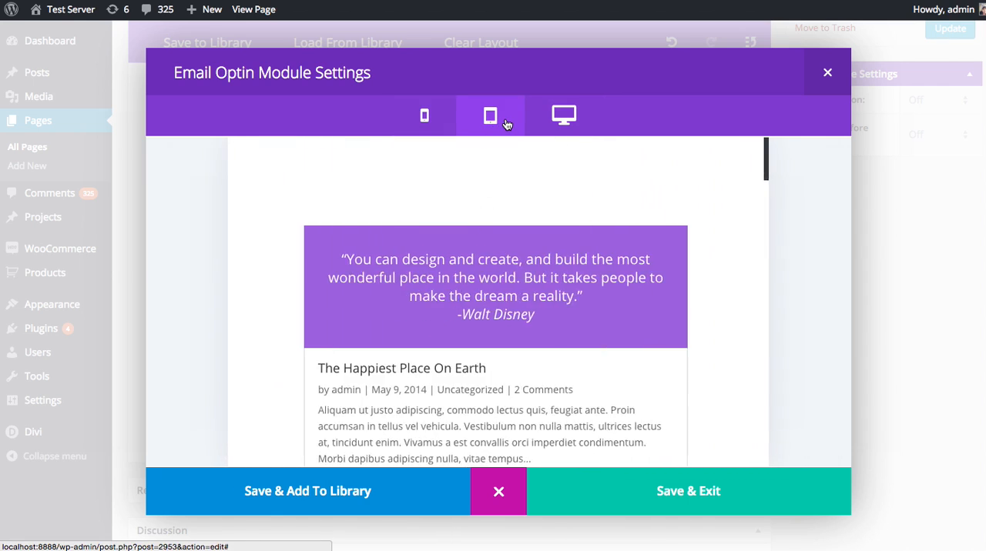
click(541, 120)
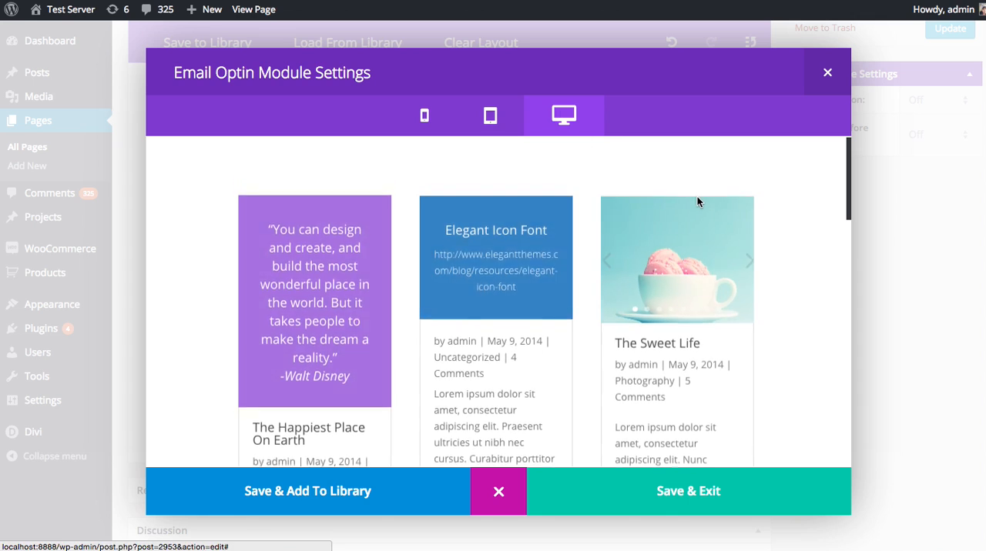
scroll(700, 194, down, 15)
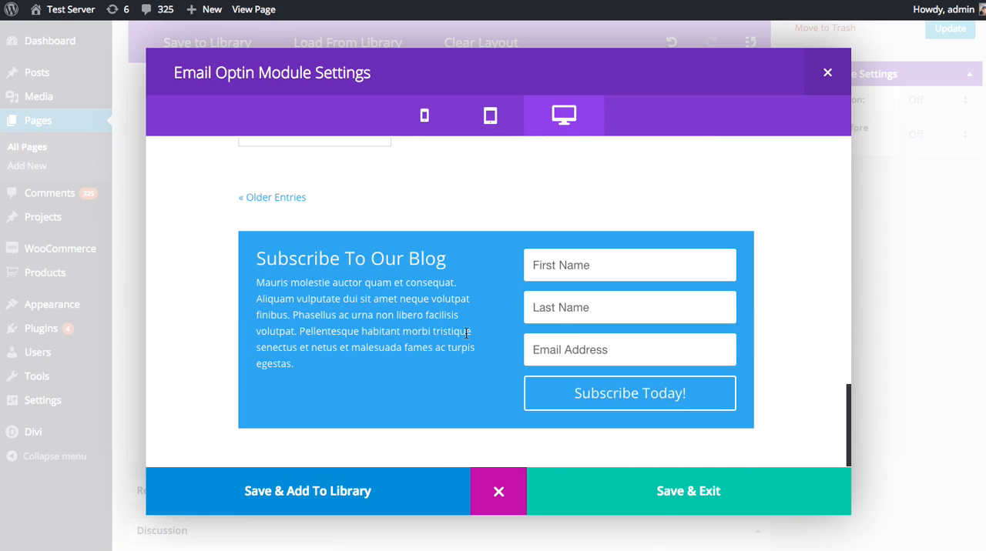
Save the Email Optin module settings and update the Blog Masonry page.
click(634, 501)
scroll(867, 301, up, 3)
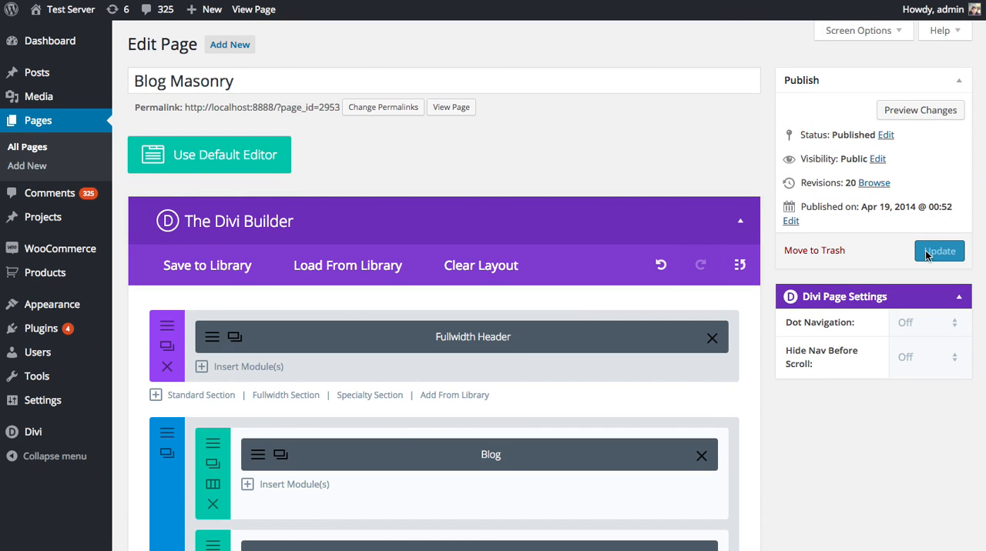
click(927, 261)
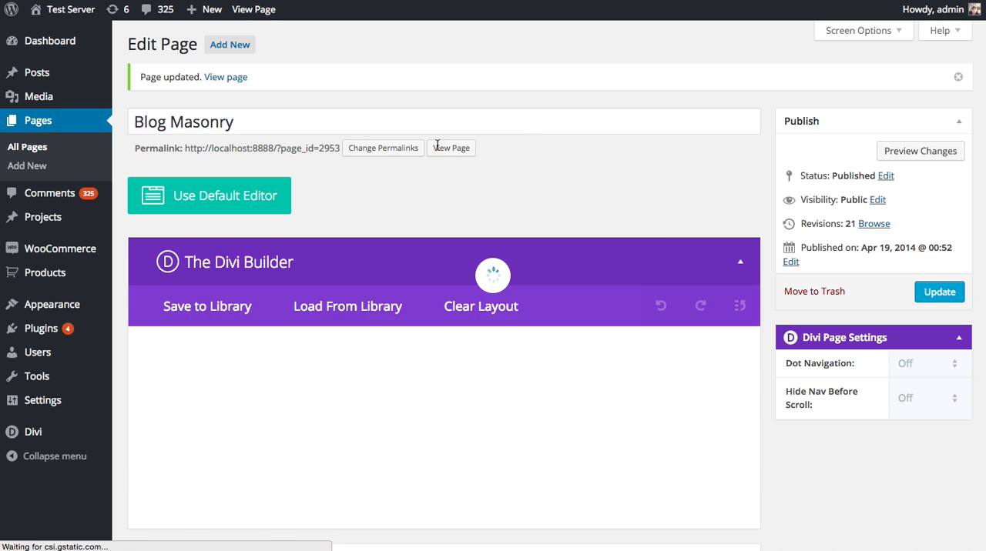
View the live Blog Masonry page and examine the signup form below the blog posts.
click(452, 151)
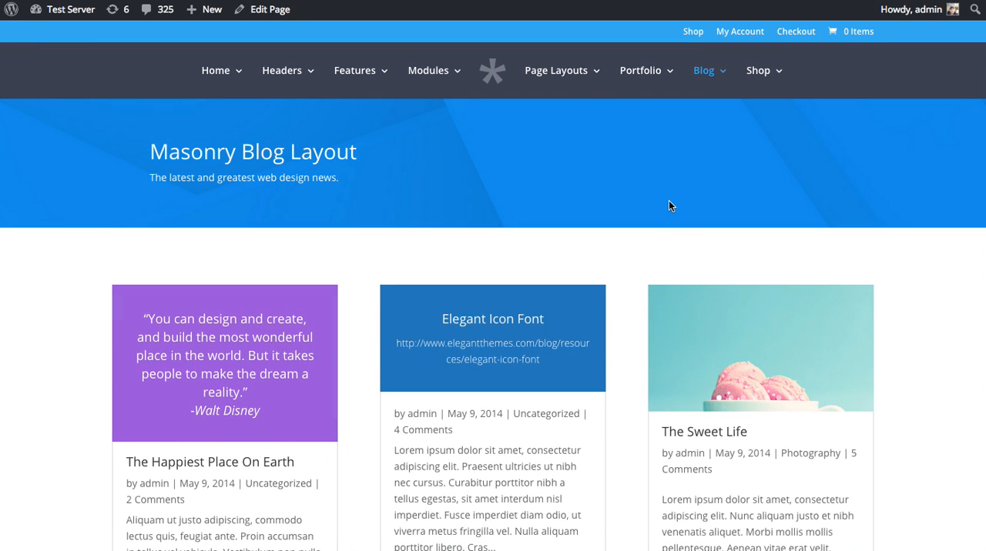
scroll(622, 203, down, 12)
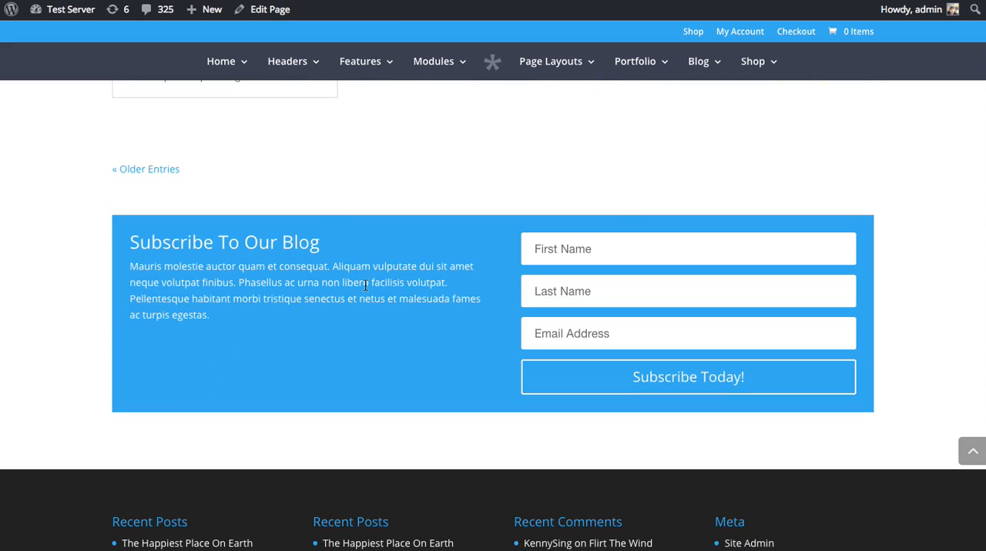
scroll(437, 263, up, 1)
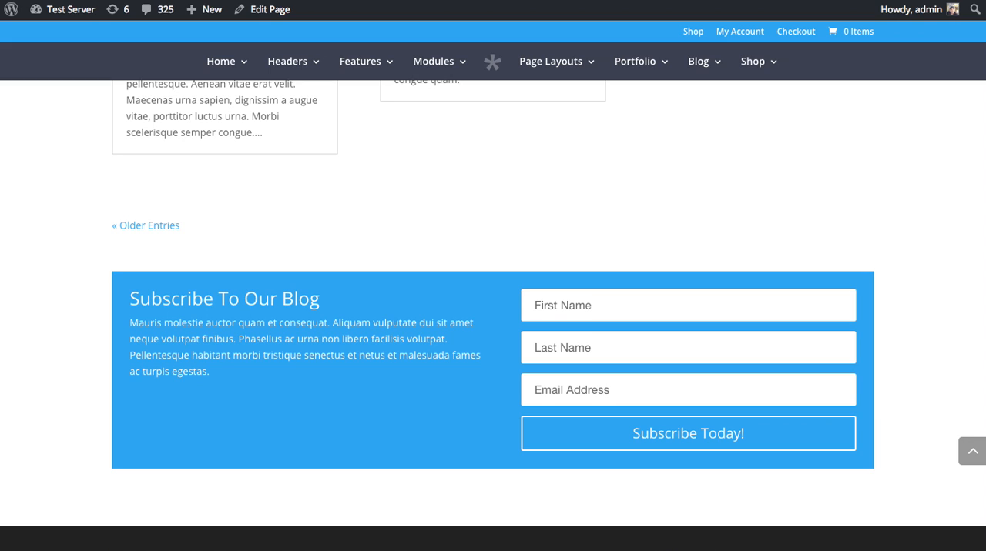
Back in the page editor, add a standard section with a single-column row below the blog section and move the Email Optin row into it.
key(ctrl+shift+Tab)
scroll(638, 206, down, 8)
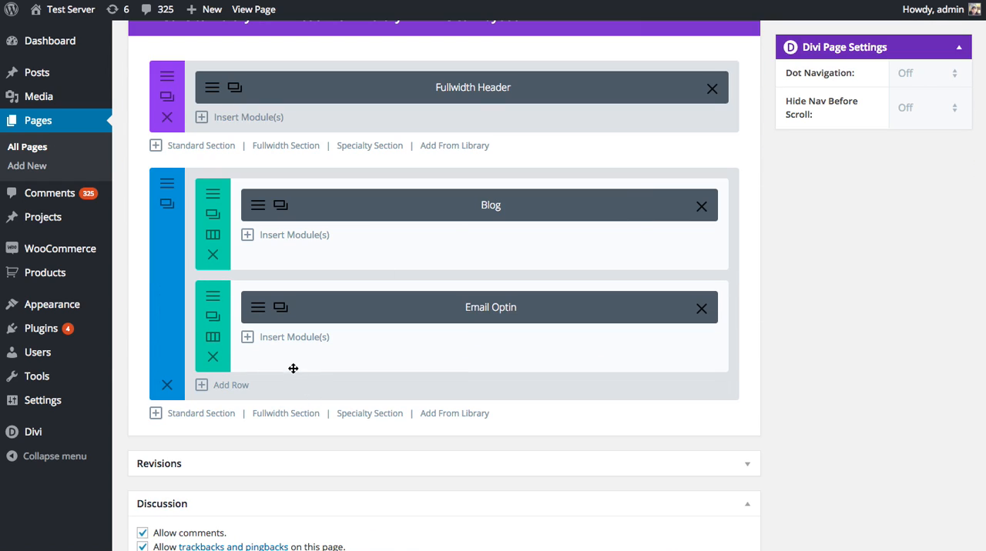
click(200, 415)
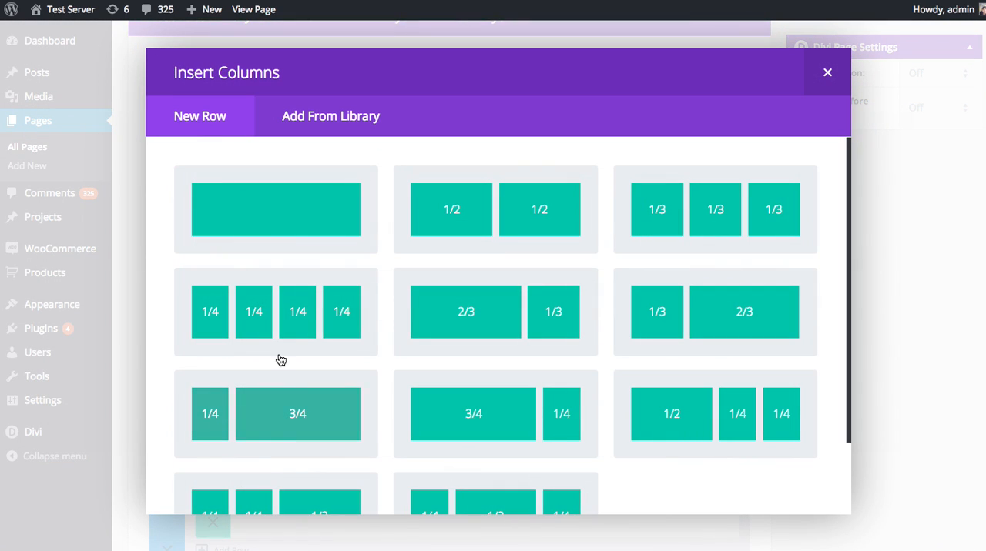
click(282, 218)
drag(348, 336, 365, 387)
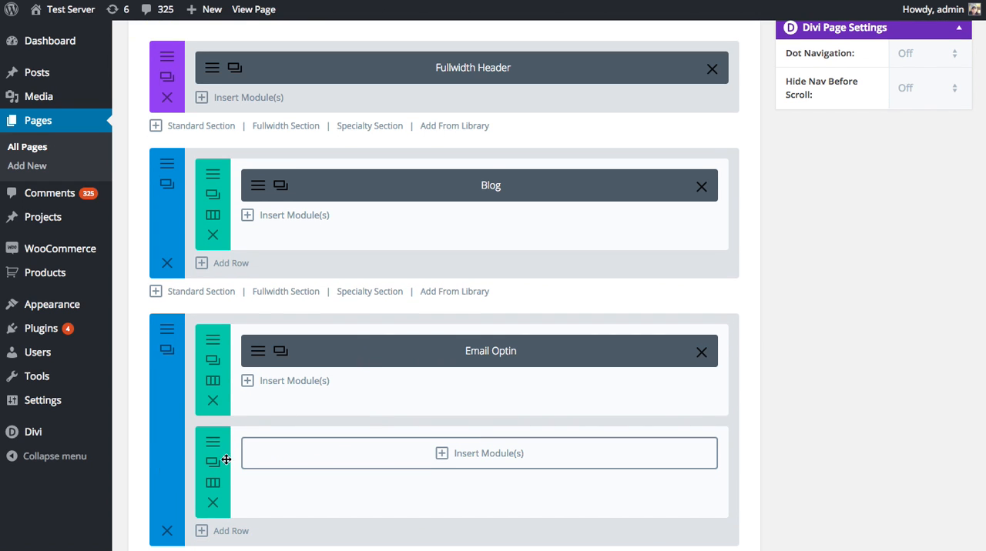
Delete the empty row below the Email Optin row, set the Email Optin module's Use Background Color to No and save the module.
click(213, 503)
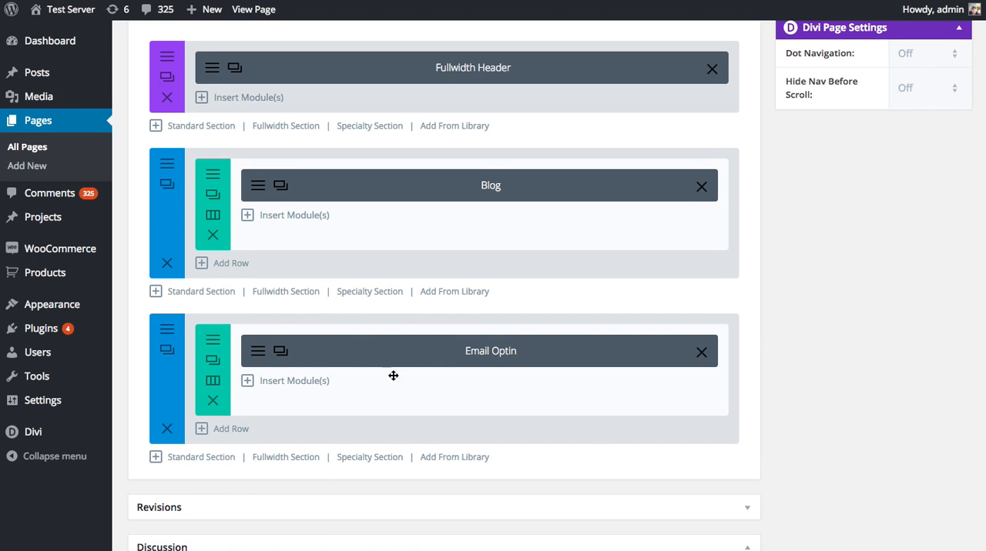
click(259, 351)
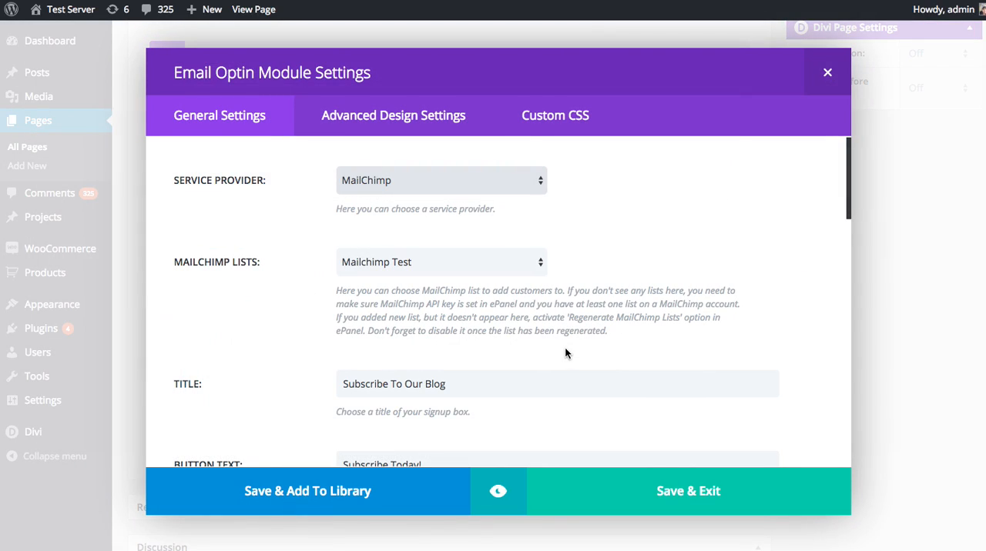
scroll(595, 293, down, 2)
scroll(595, 290, down, 5)
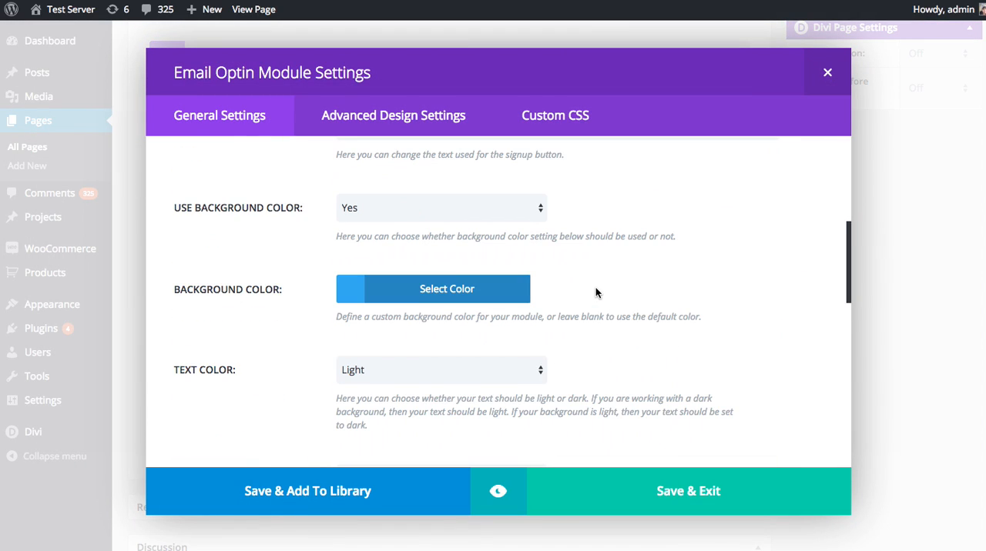
click(386, 184)
click(350, 196)
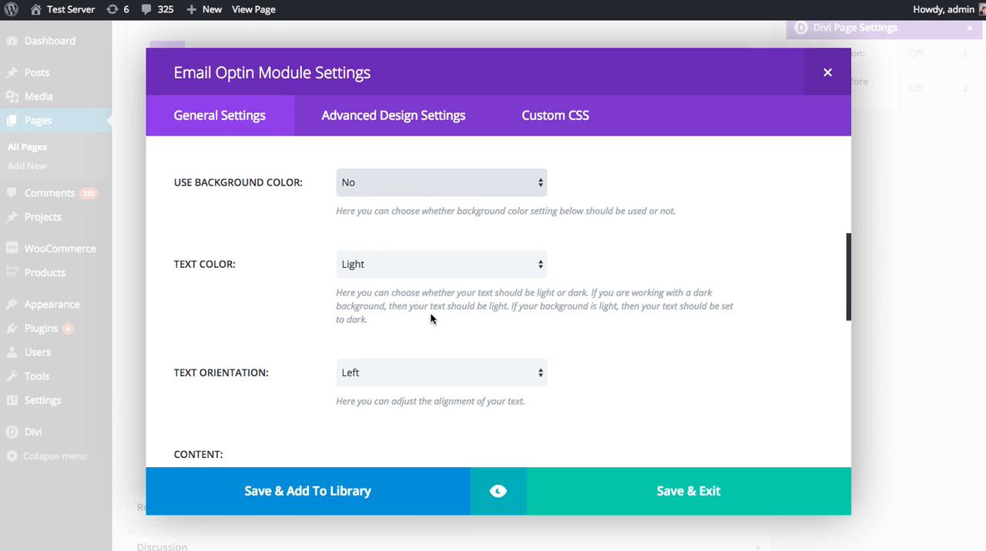
click(705, 496)
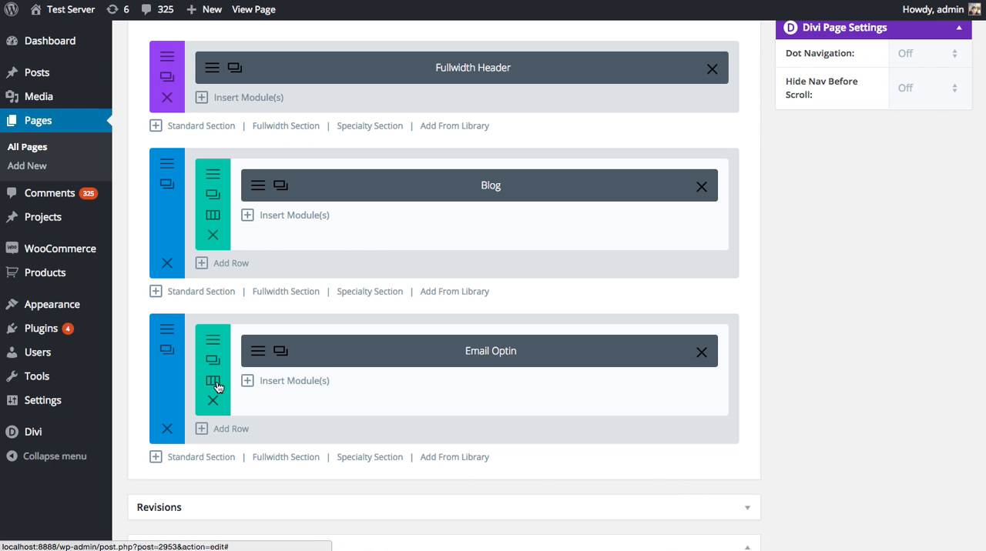
Open the settings of the section holding the Email Optin module and set its background color to the purple preset.
click(168, 348)
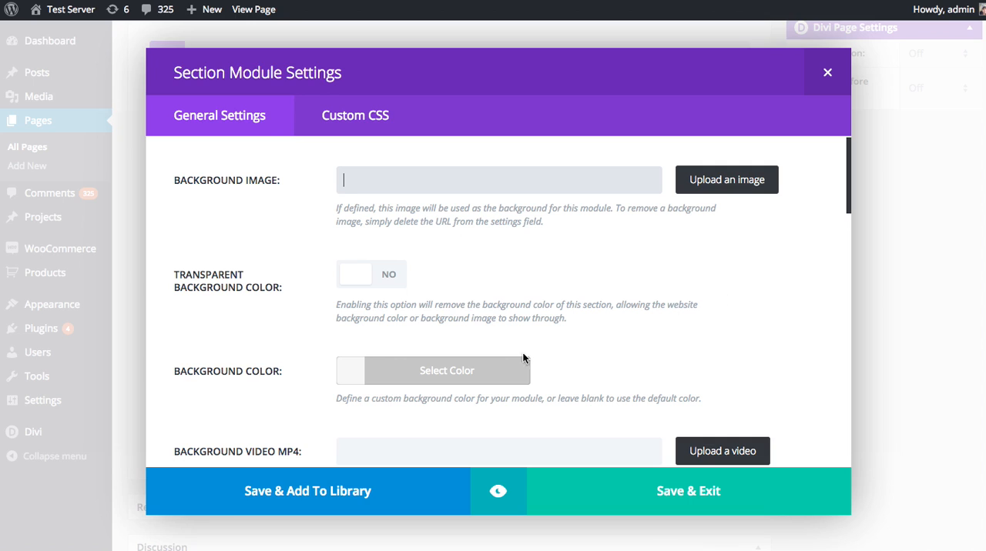
click(457, 370)
scroll(459, 347, down, 5)
click(465, 318)
scroll(466, 315, up, 1)
click(450, 172)
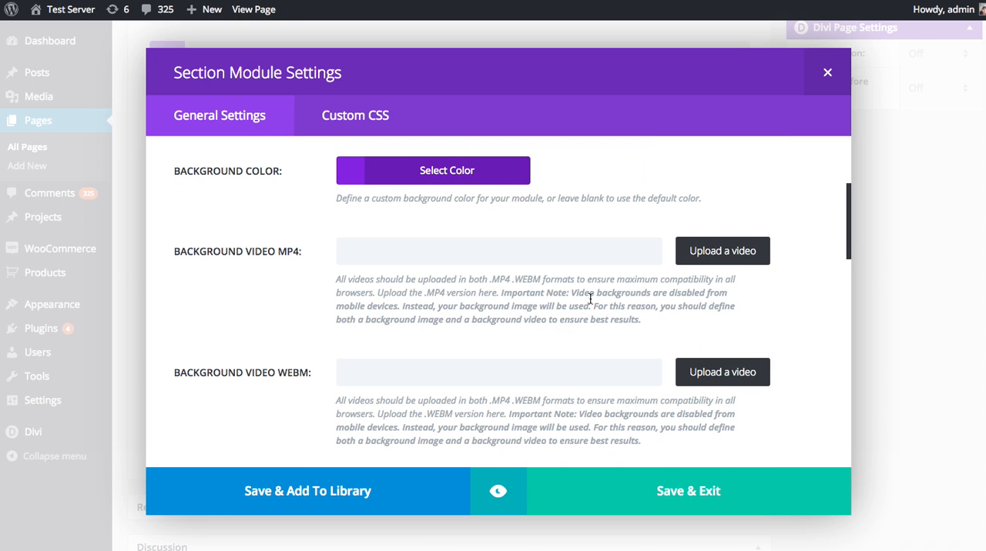
scroll(590, 293, up, 1)
Preview the signup section at desktop, tablet and phone sizes, and return to its settings.
click(498, 490)
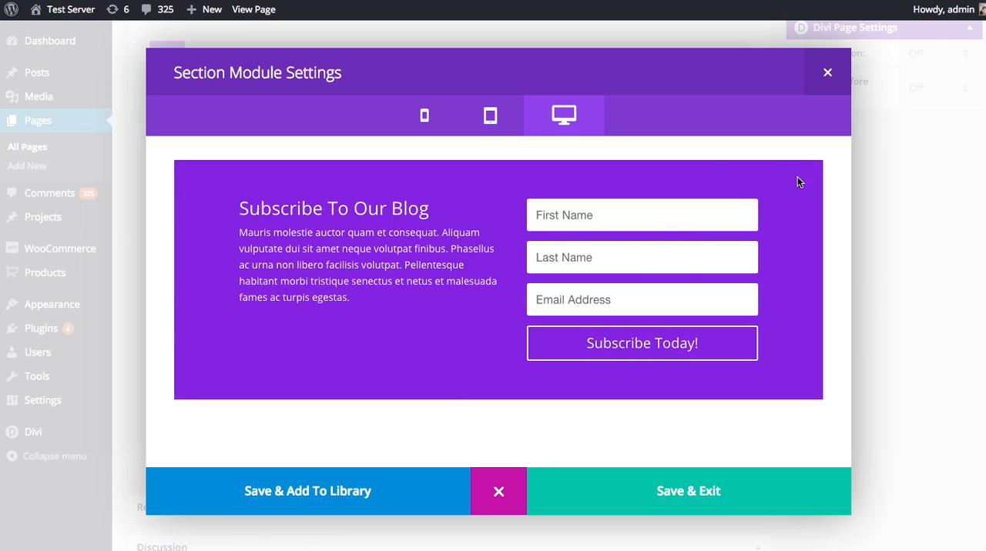
click(490, 116)
click(424, 115)
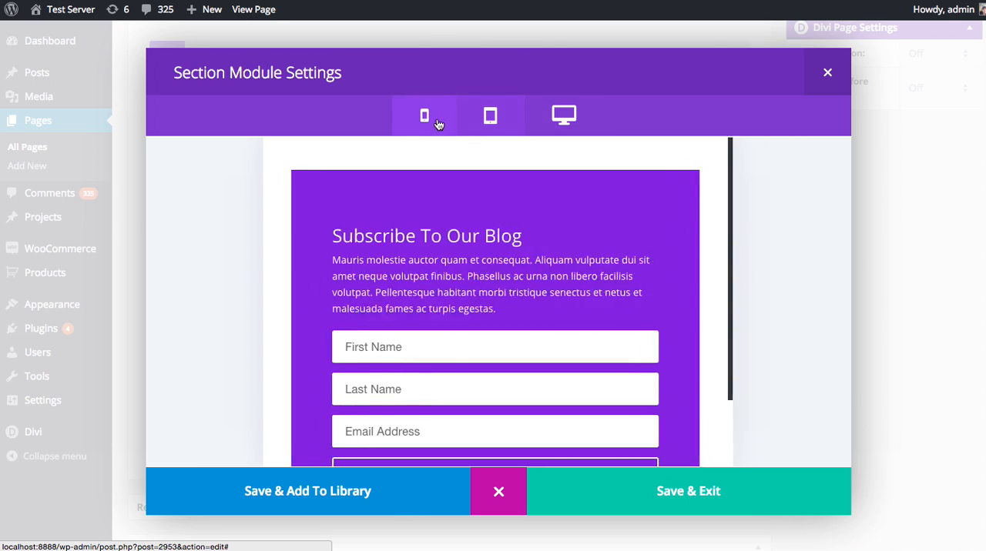
click(485, 121)
click(558, 118)
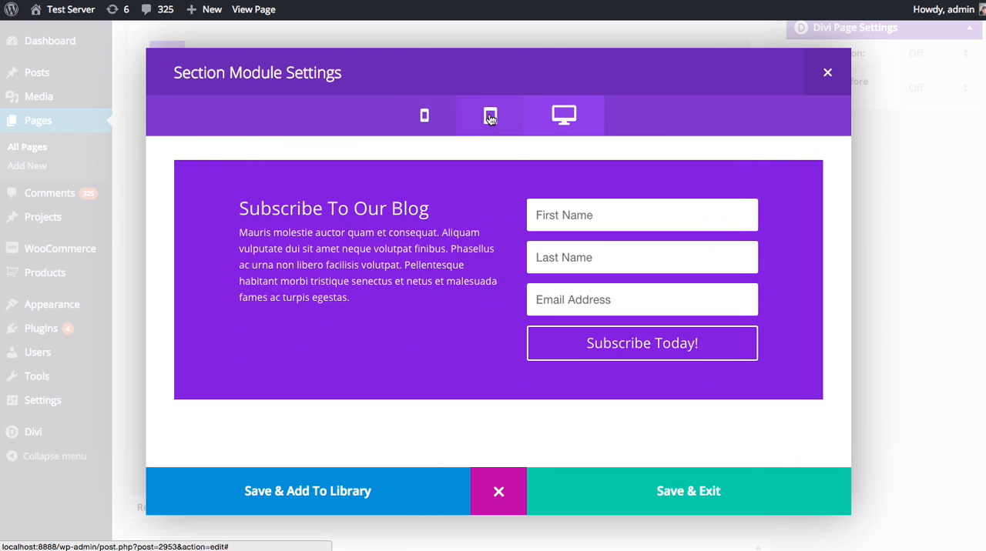
click(490, 120)
click(448, 117)
click(501, 493)
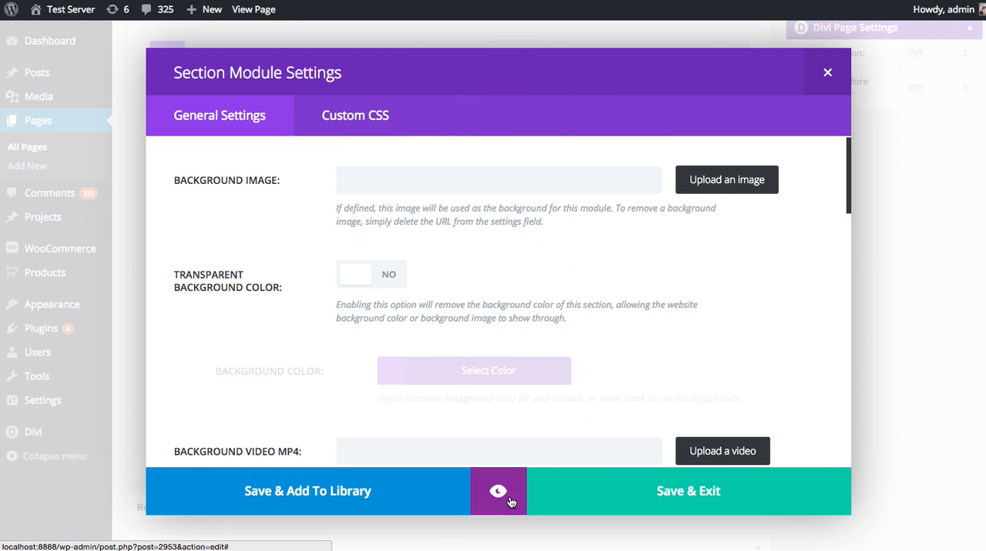
Save the section settings and update the Blog Masonry page.
click(644, 494)
scroll(814, 393, up, 5)
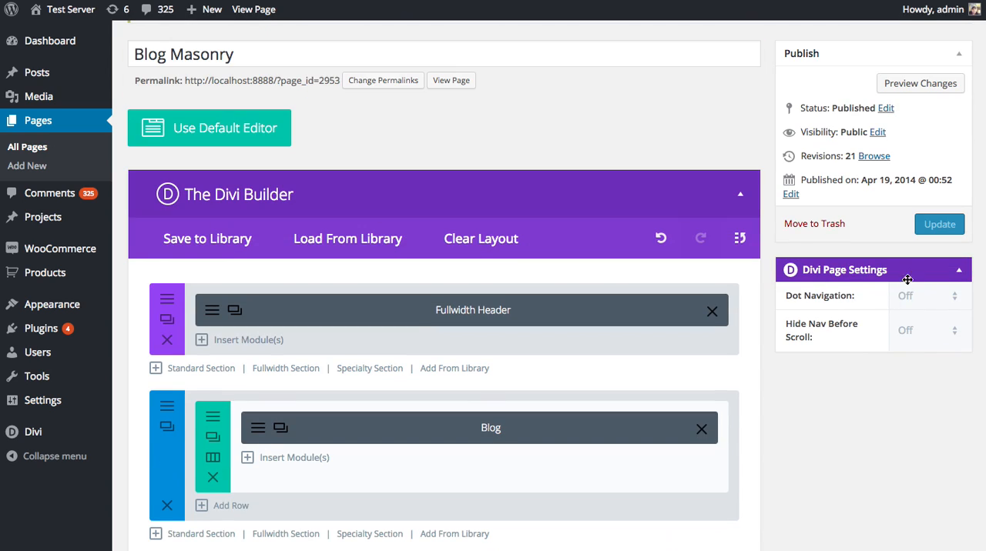
click(931, 227)
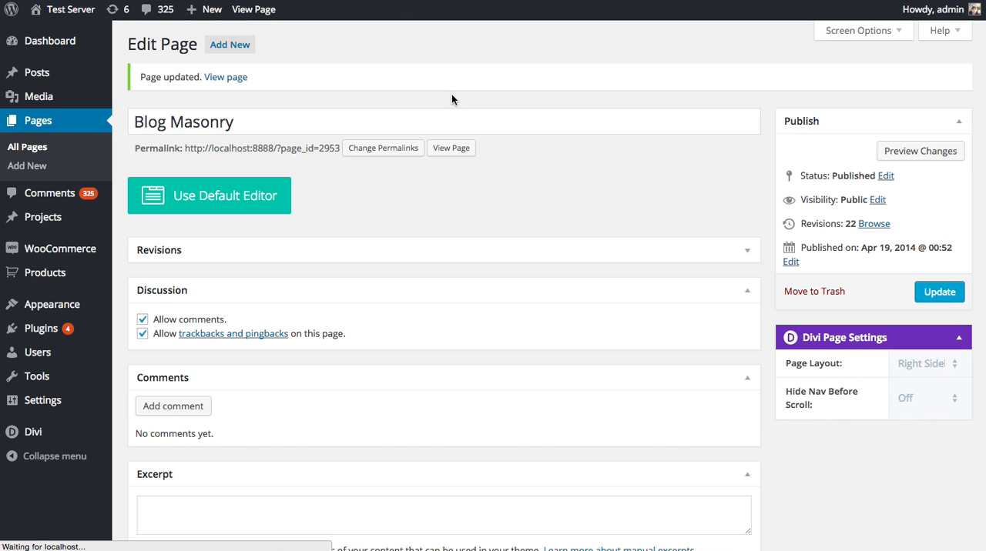
View the live Blog Masonry page and examine the signup section between the blog posts and the footer.
super+click(450, 152)
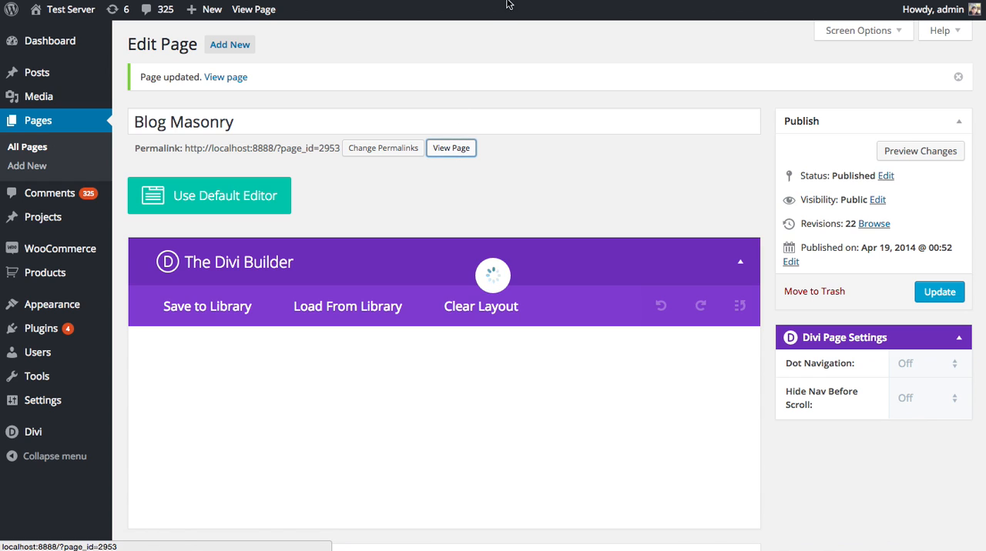
click(600, 1)
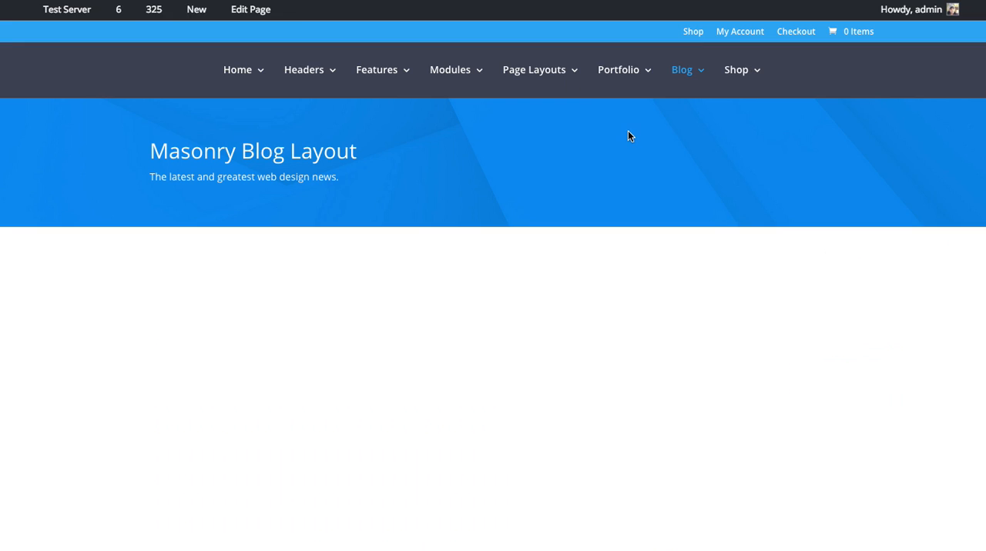
scroll(647, 167, down, 12)
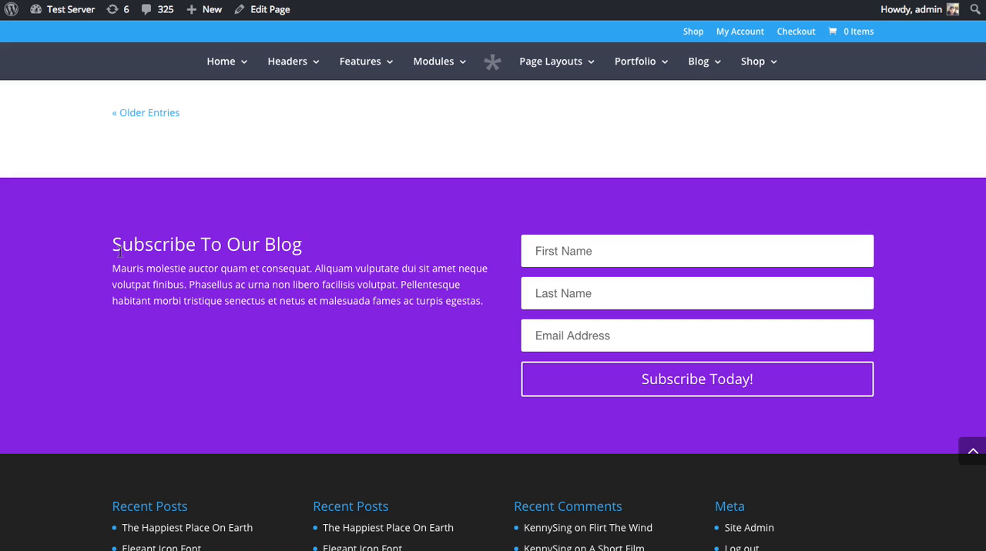
scroll(313, 232, up, 3)
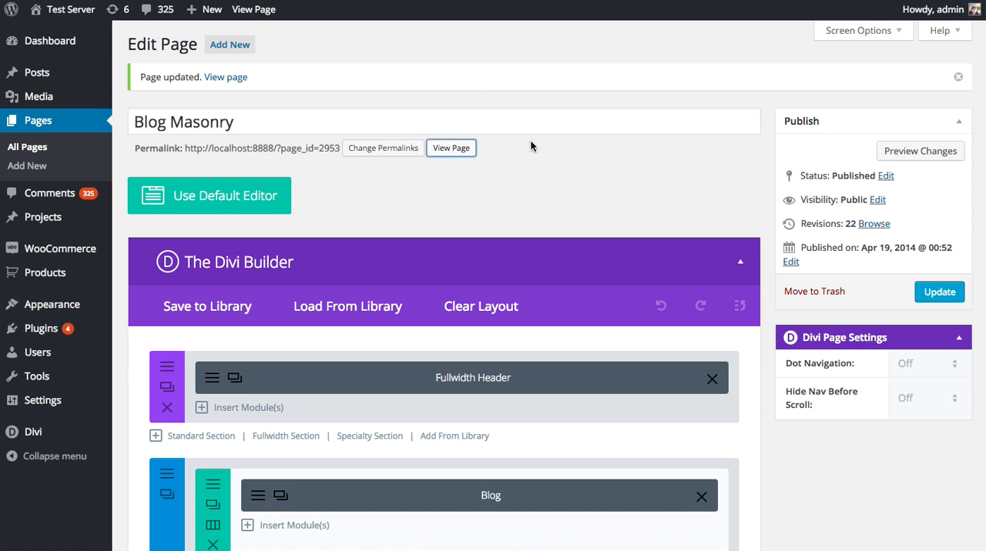
Back in the page editor, set the Email Optin module's header font to Arvo in bold uppercase in its advanced design settings.
scroll(620, 183, down, 5)
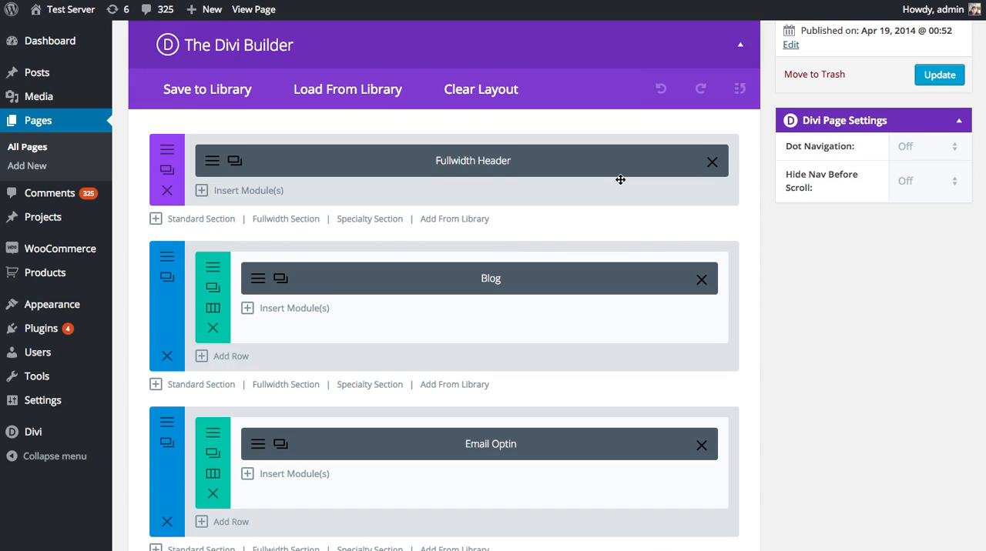
click(259, 354)
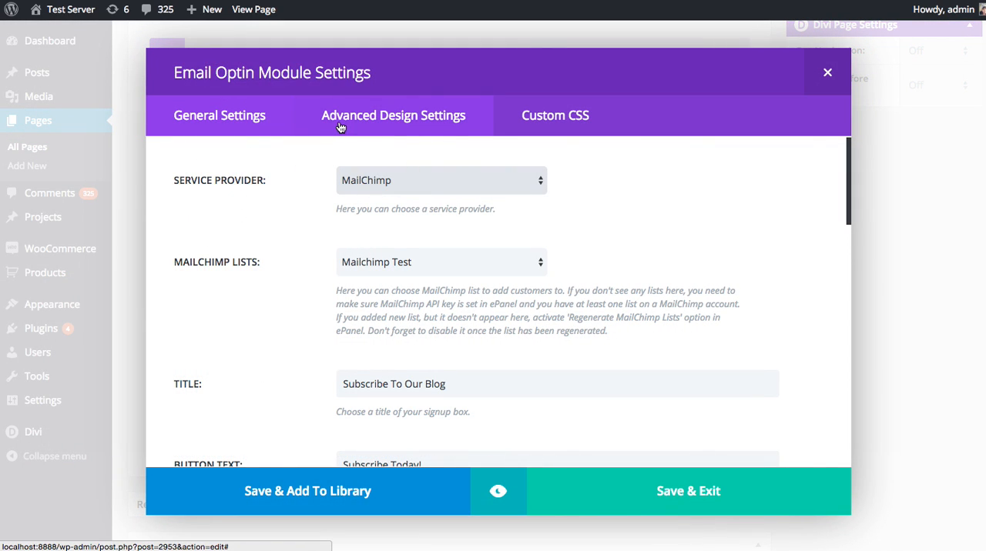
click(401, 119)
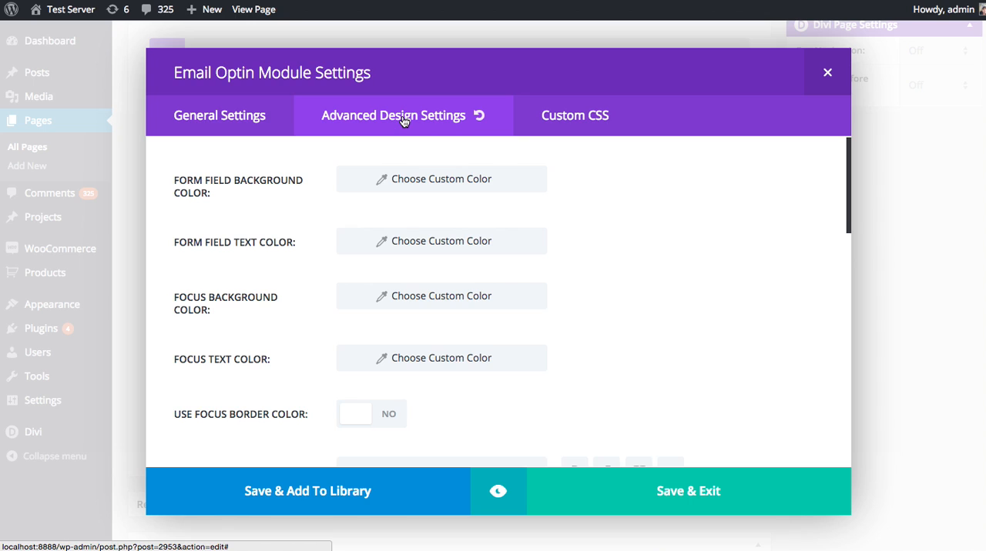
scroll(574, 224, down, 4)
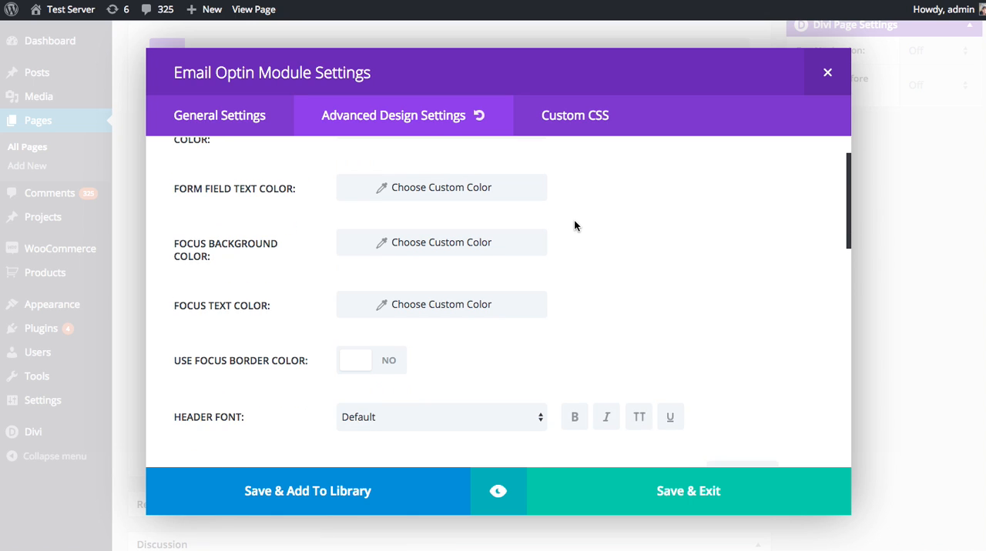
click(456, 281)
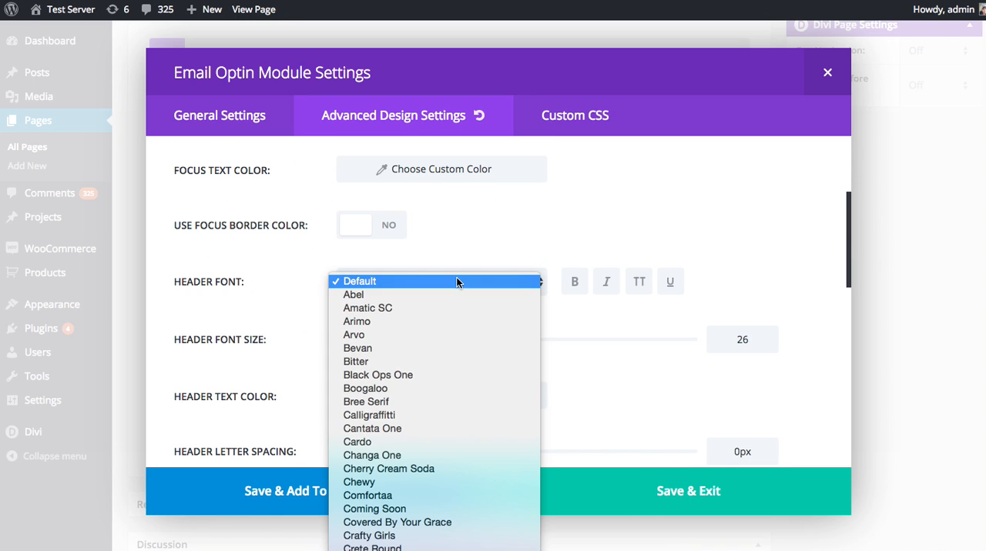
click(389, 335)
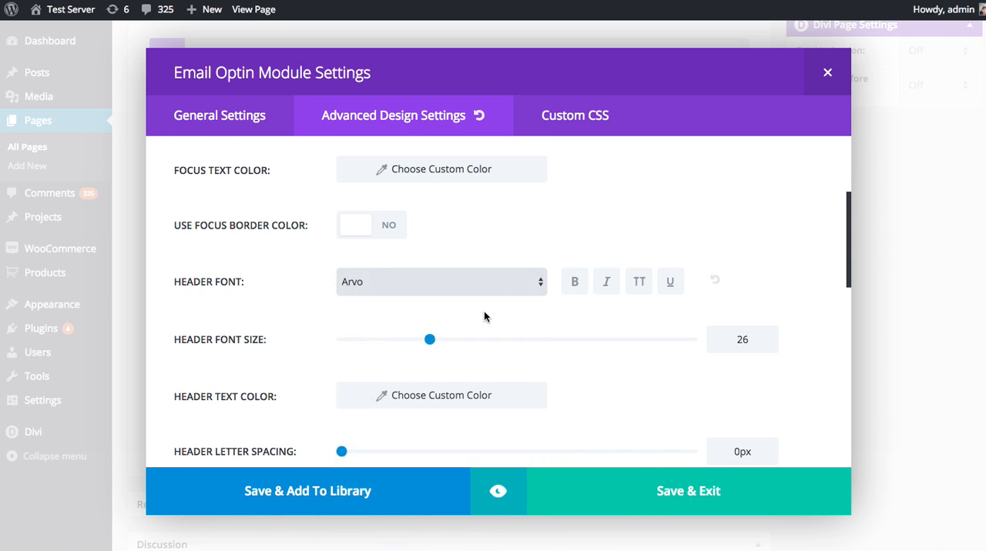
click(574, 285)
click(629, 287)
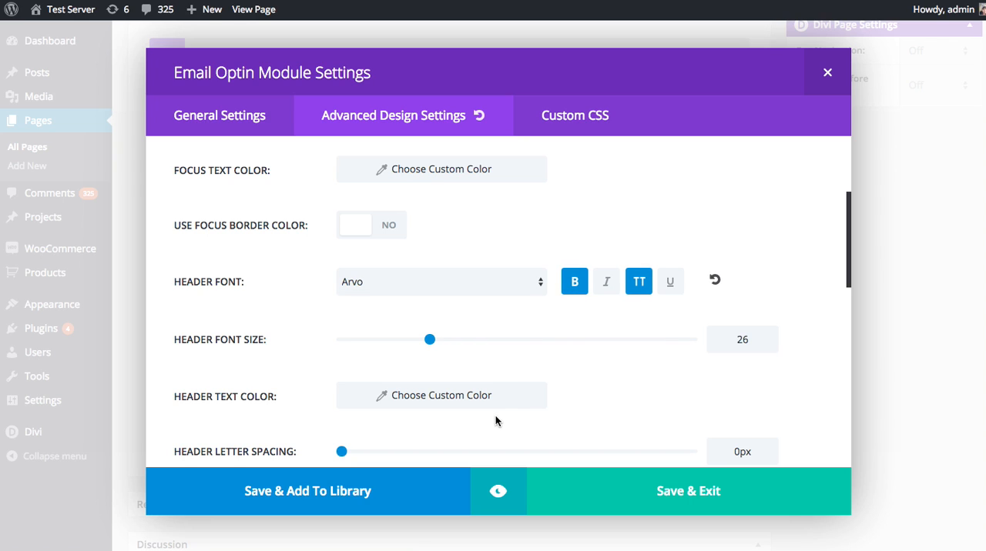
click(451, 339)
Enable custom styles for the Email Optin button and set its background color to green #81d742.
scroll(548, 325, down, 10)
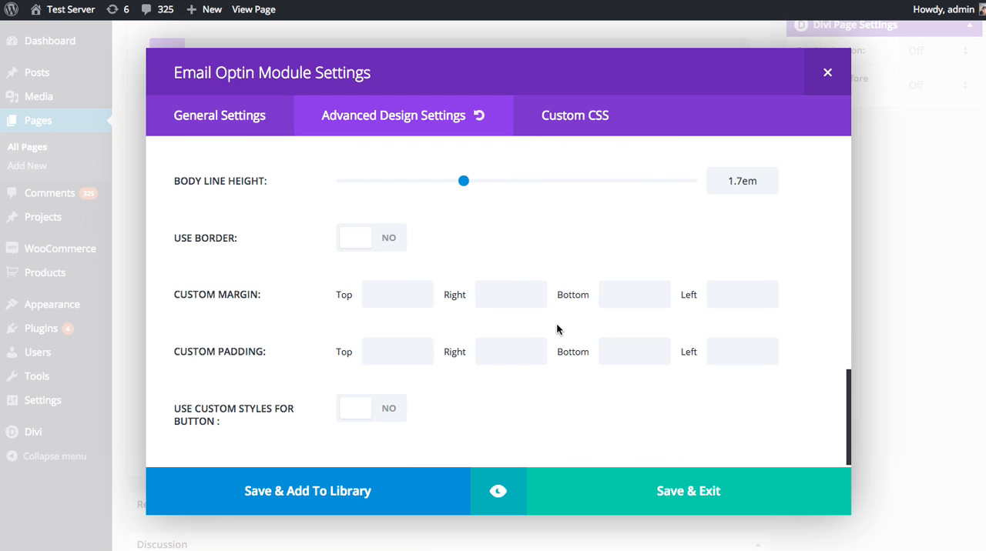
scroll(567, 343, down, 1)
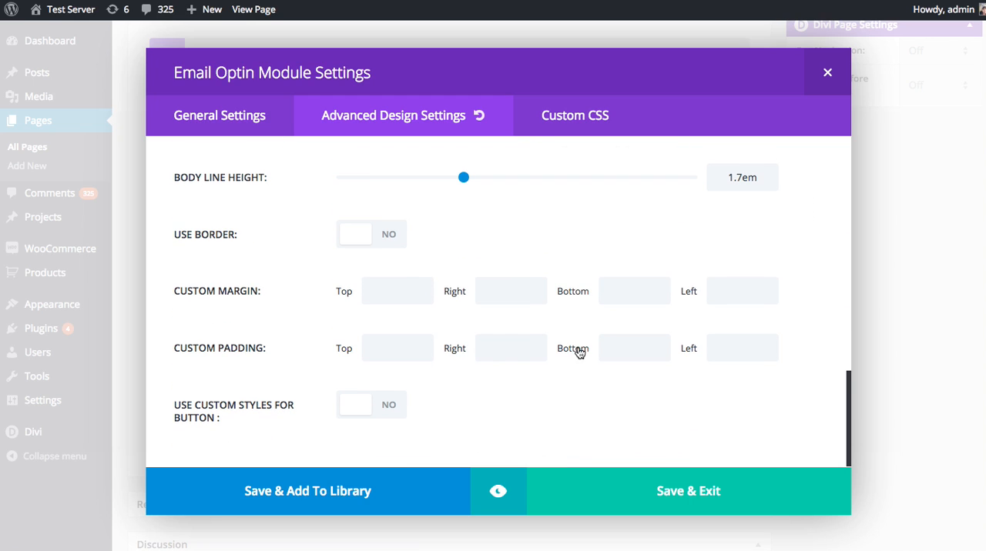
click(358, 416)
scroll(545, 403, down, 5)
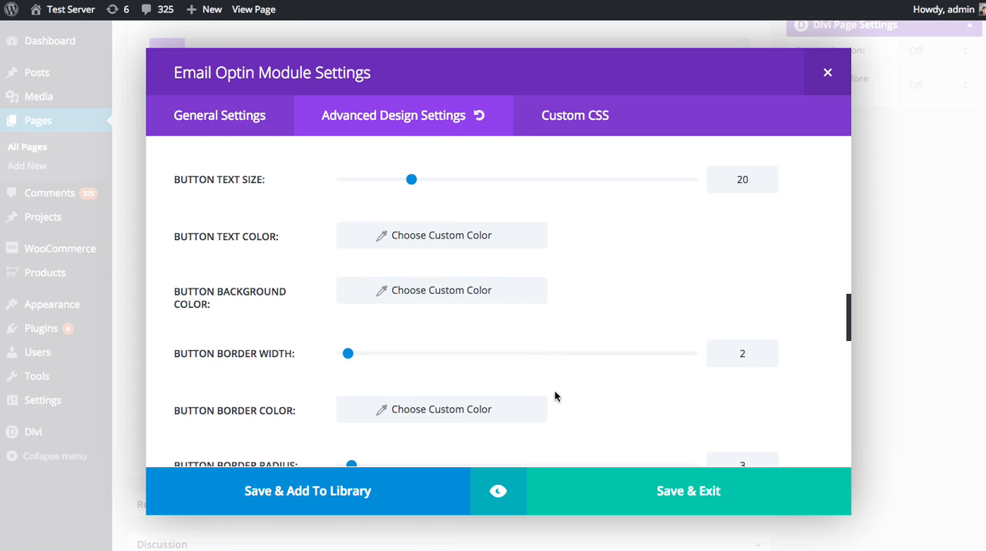
click(394, 295)
click(414, 302)
click(432, 460)
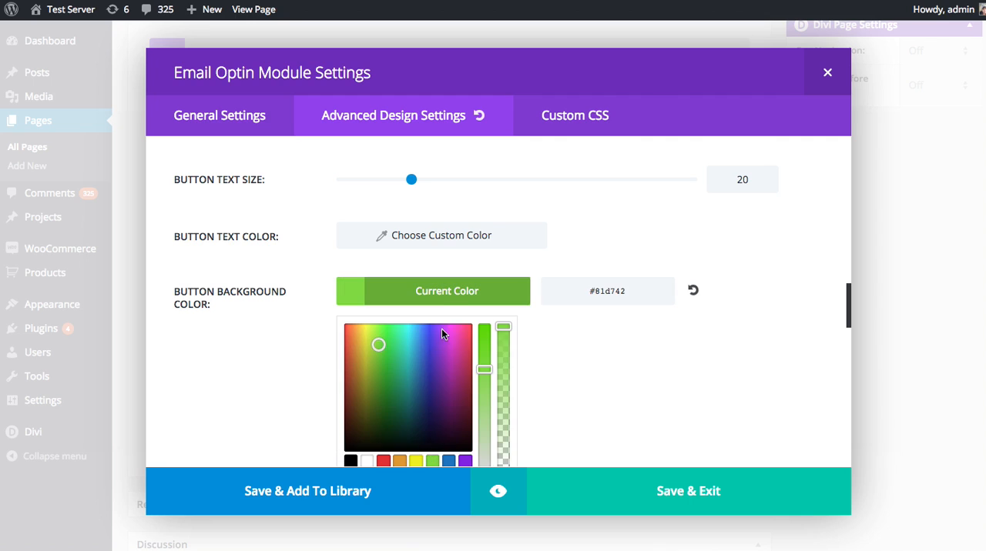
click(442, 300)
Preview the Email Optin module at desktop size and examine its restyled header and button.
click(487, 491)
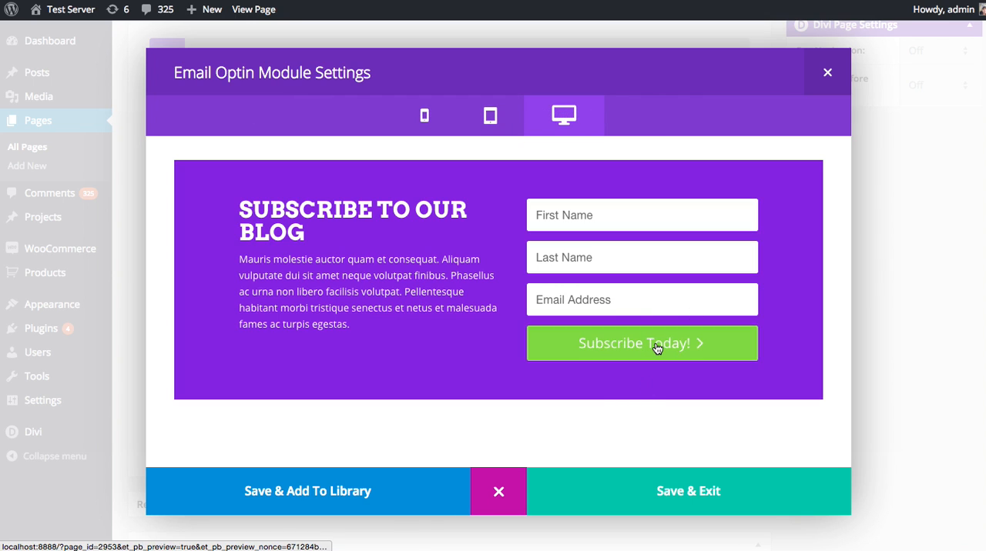
drag(288, 226, 244, 208)
click(244, 208)
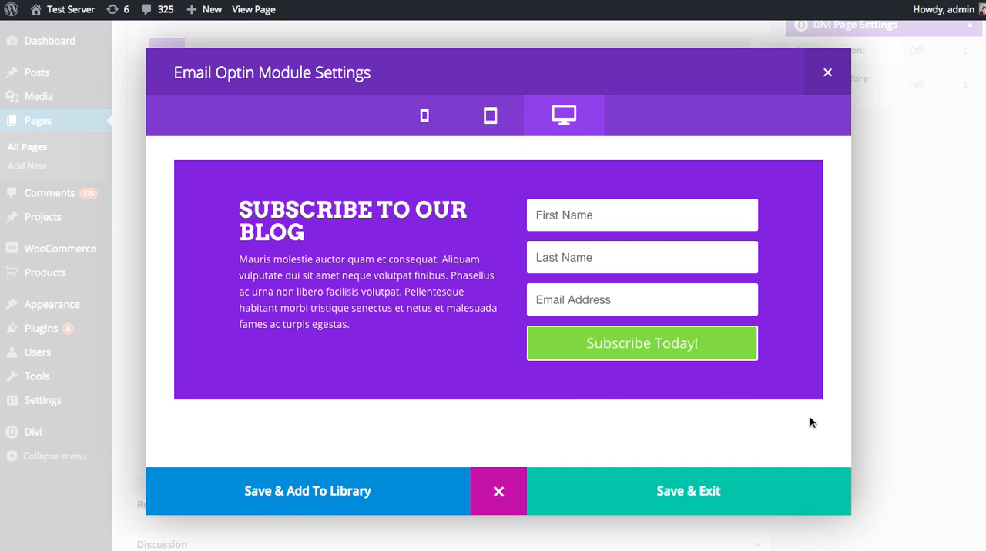
Save the Email Optin module's design settings and update the Blog Masonry page again.
click(688, 490)
scroll(731, 466, up, 4)
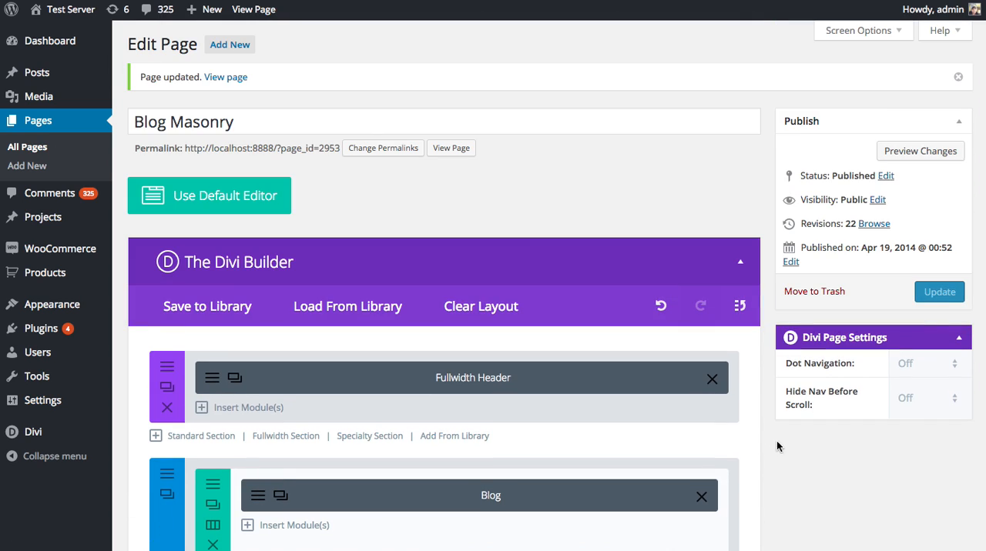
click(928, 295)
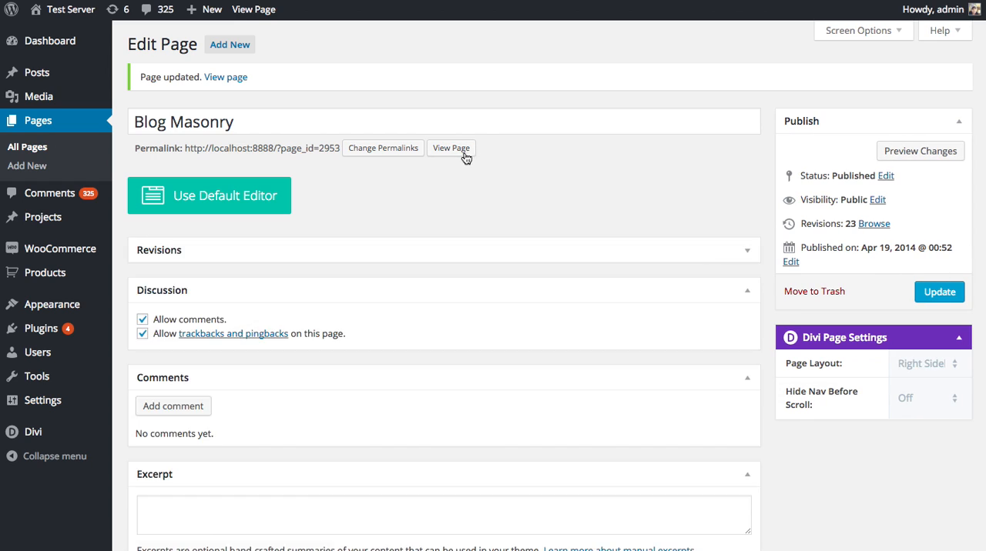
View the live Blog Masonry page again and examine the signup form's header and button styling below the posts.
click(466, 150)
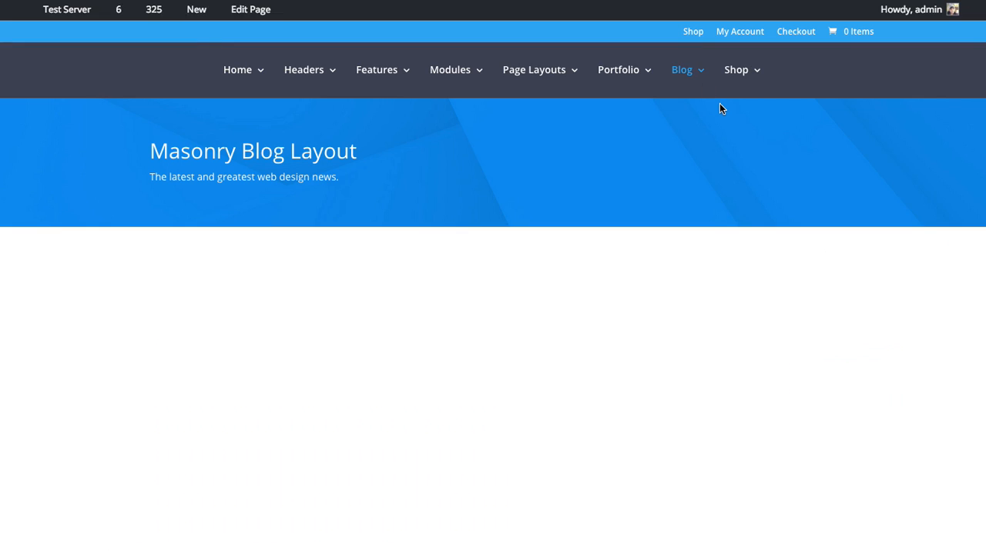
scroll(766, 199, down, 8)
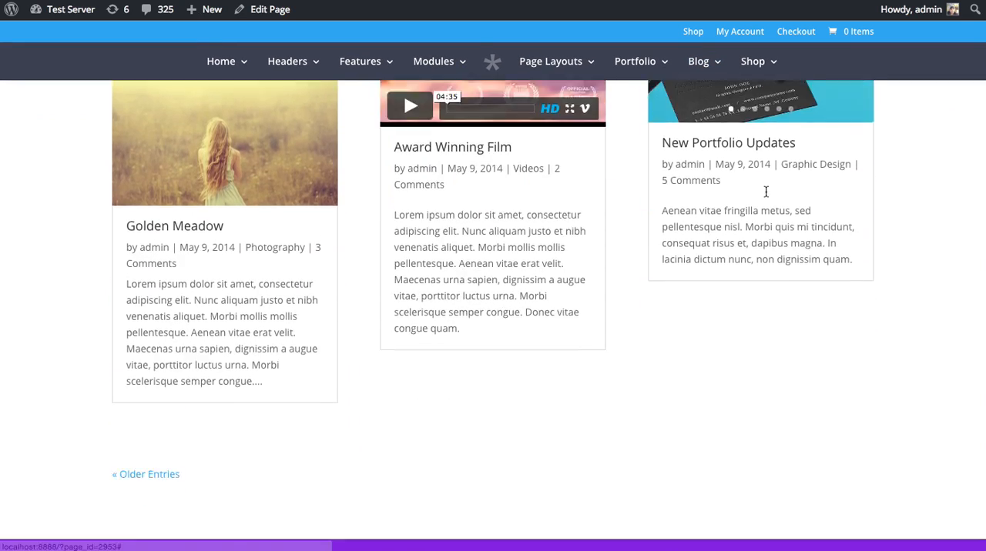
scroll(767, 198, down, 6)
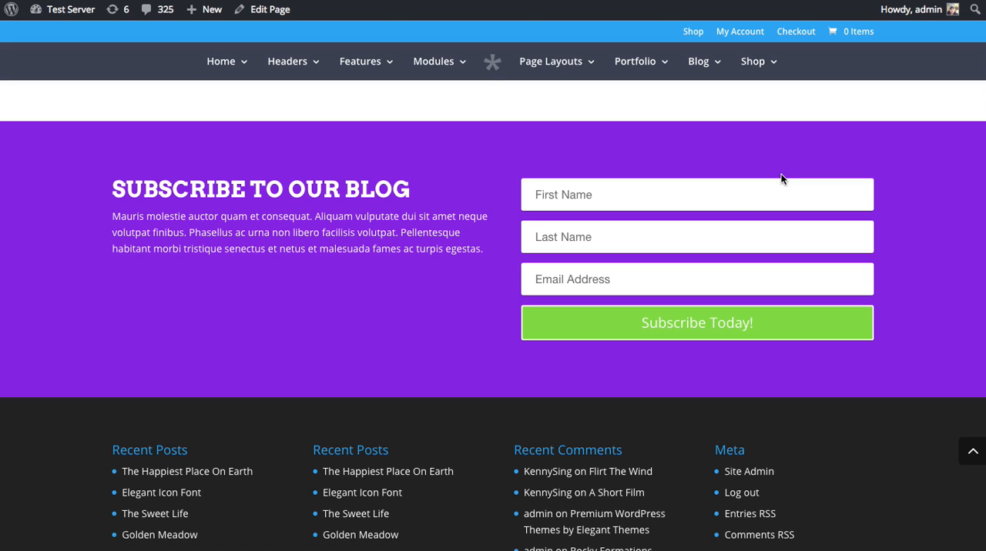
scroll(761, 166, up, 1)
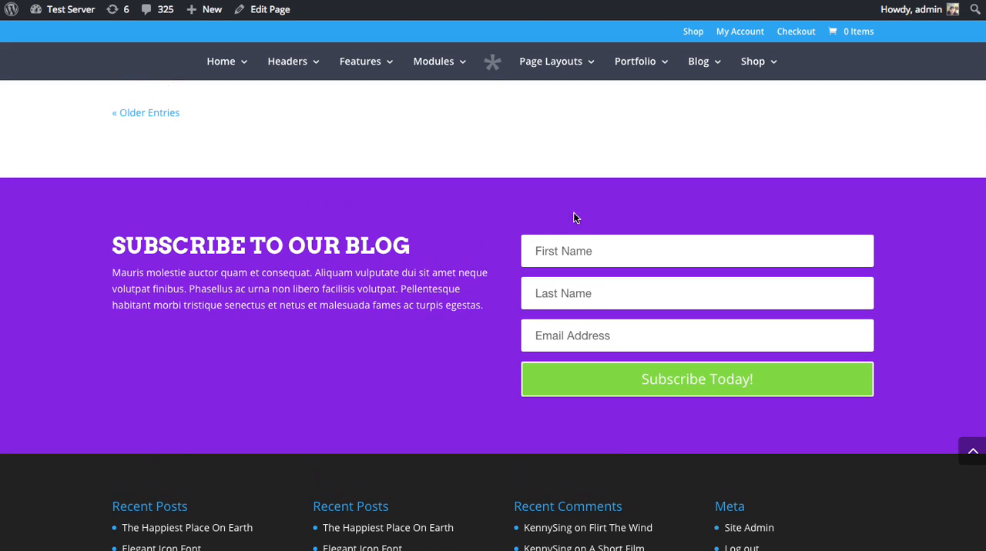